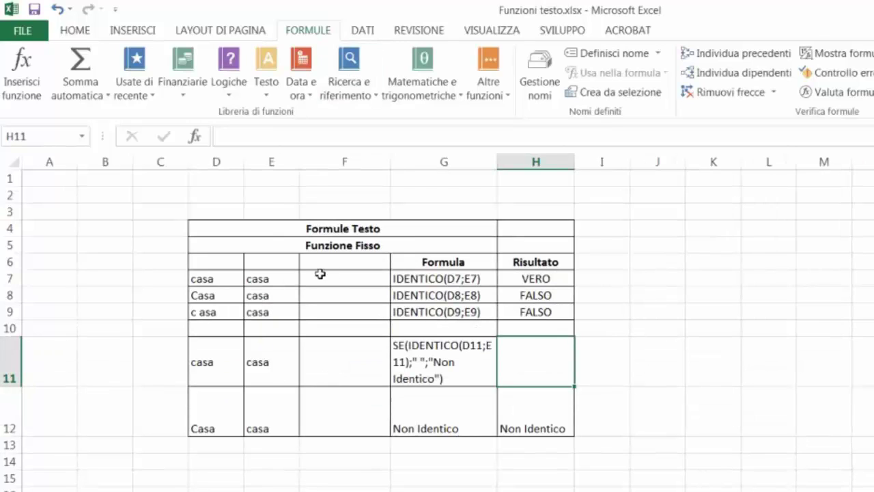
# Step: Enter =IDENTICO(D7;E7) in F7 to compare the two casa entries, returning VERO
pyautogui.click(335, 278)
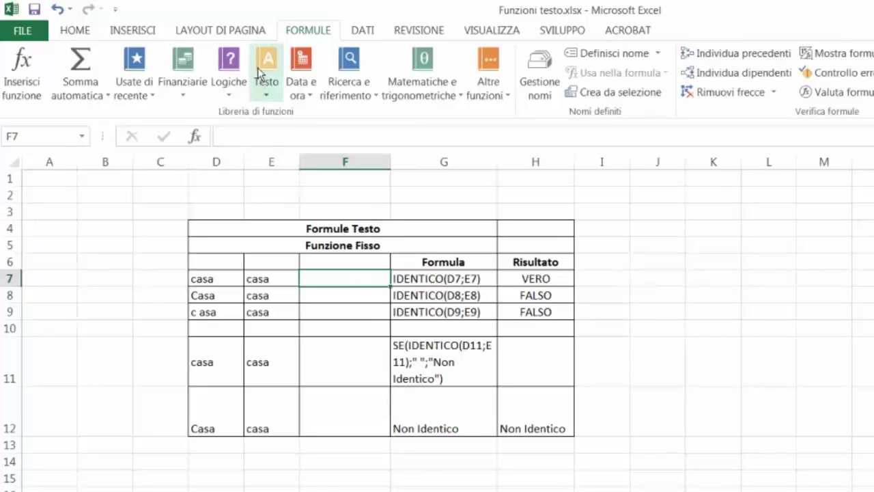
pyautogui.click(260, 71)
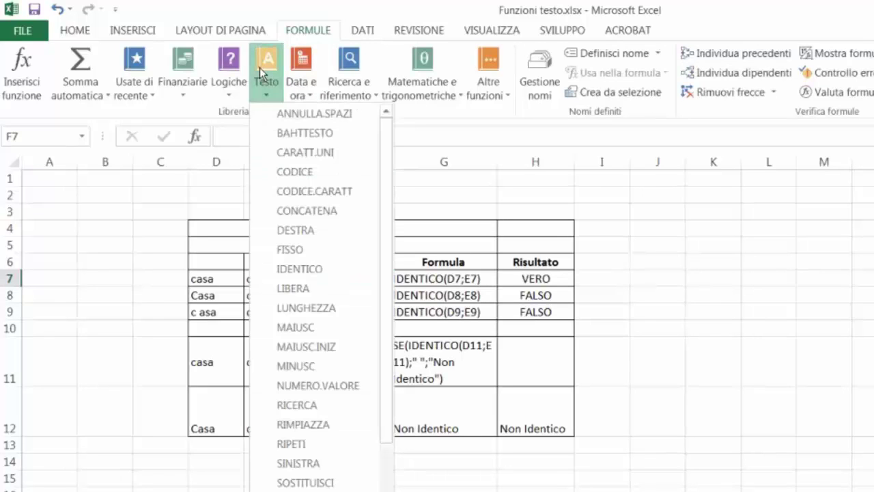
pyautogui.click(298, 268)
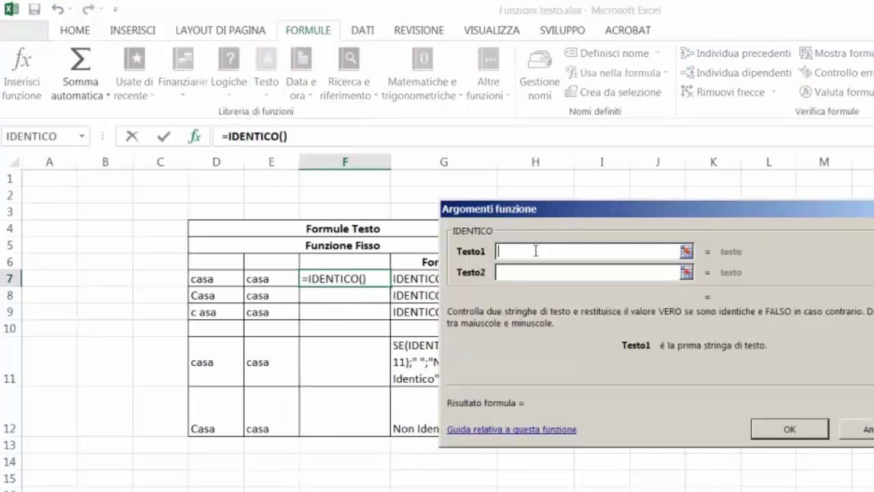
pyautogui.click(196, 279)
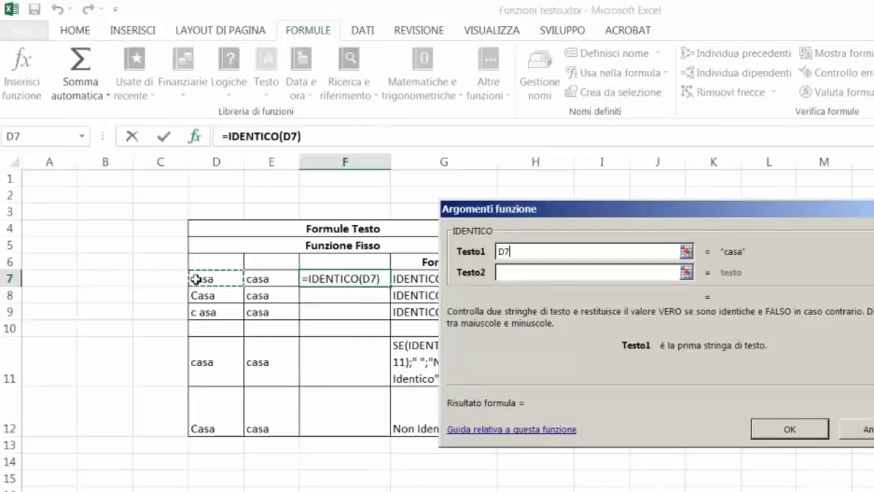
pyautogui.click(537, 272)
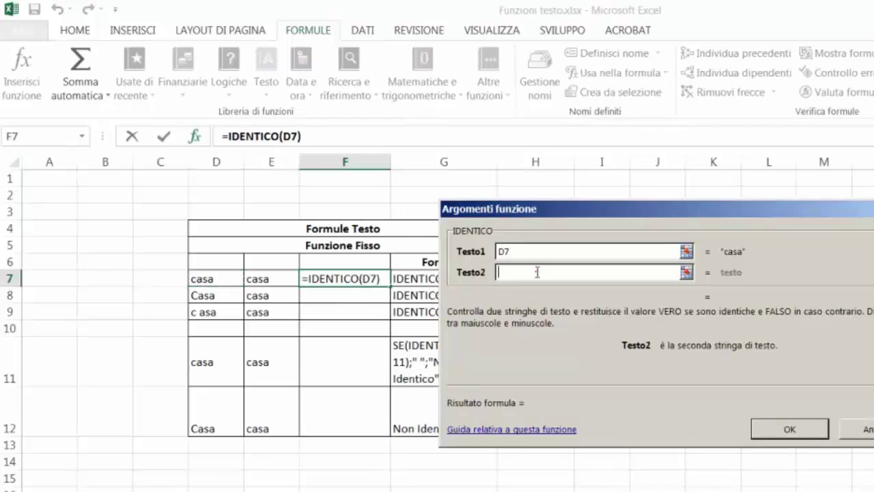
pyautogui.click(274, 281)
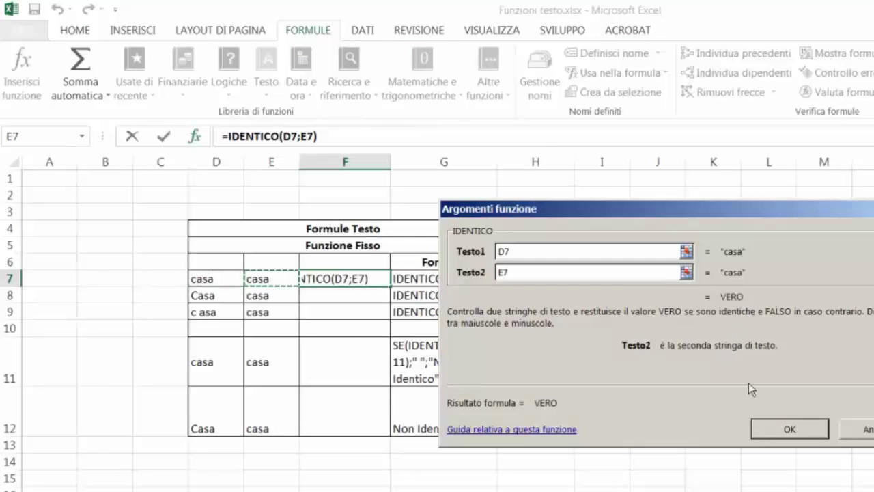
pyautogui.click(778, 428)
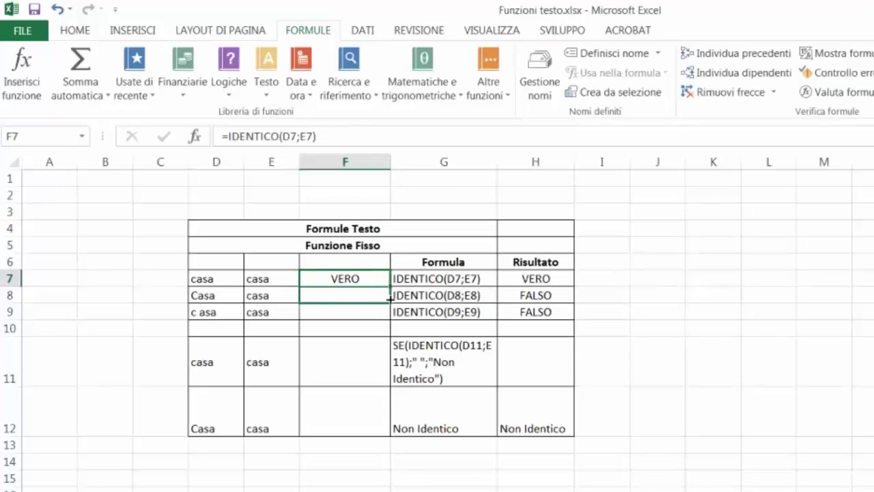
# Step: Fill the IDENTICO formula from F7 down through F8 and F9, both returning FALSO
pyautogui.moveTo(391, 286); pyautogui.dragTo(386, 304)
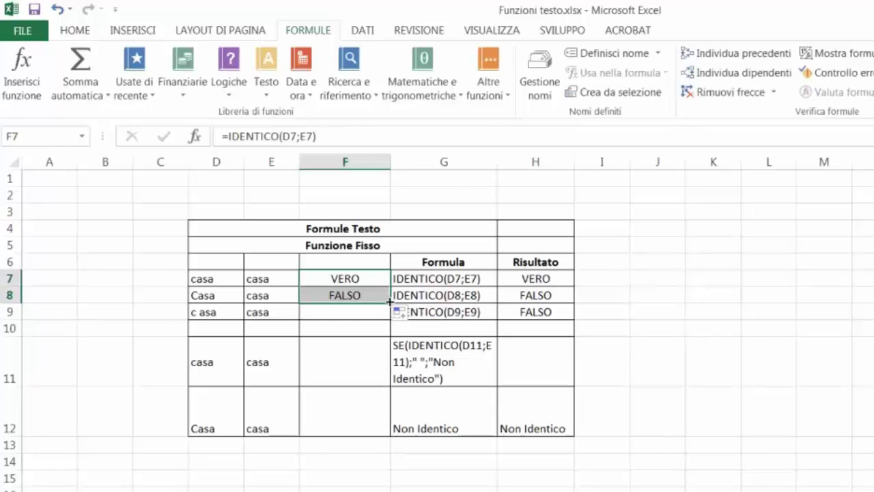
pyautogui.moveTo(388, 301); pyautogui.dragTo(386, 325)
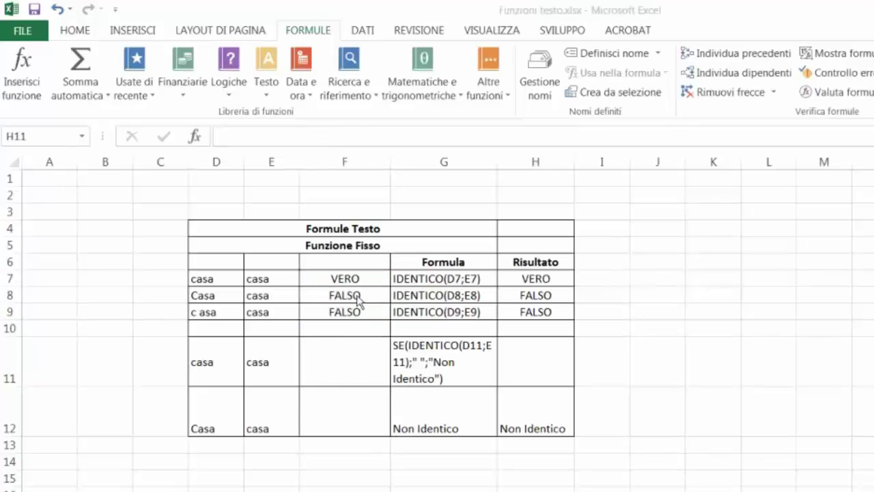
# Step: Prefix G11's SE(IDENTICO(D11;E11);" ";"Non Identico") text with = to make it a live formula
pyautogui.click(447, 362)
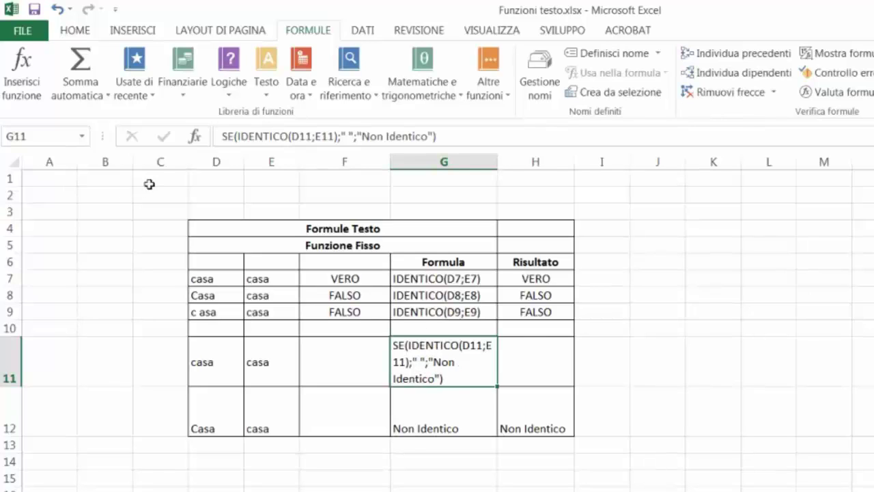
pyautogui.click(224, 139)
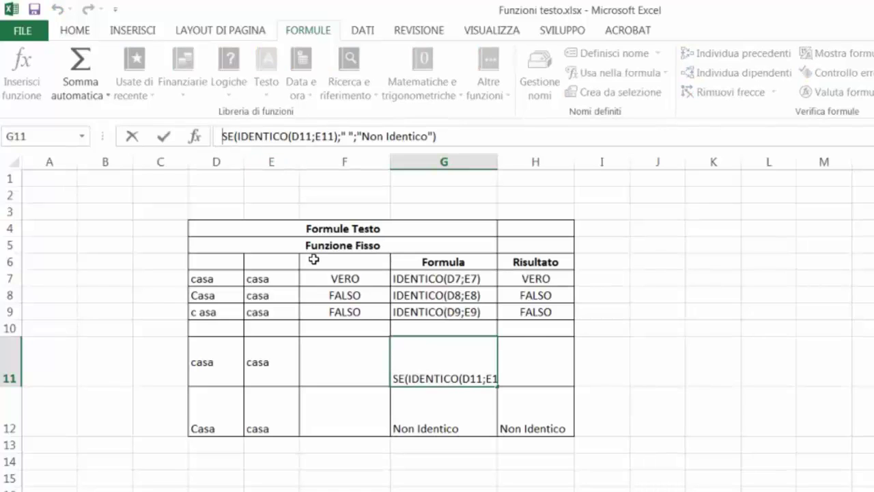
pyautogui.write('=')
pyautogui.press('Return')
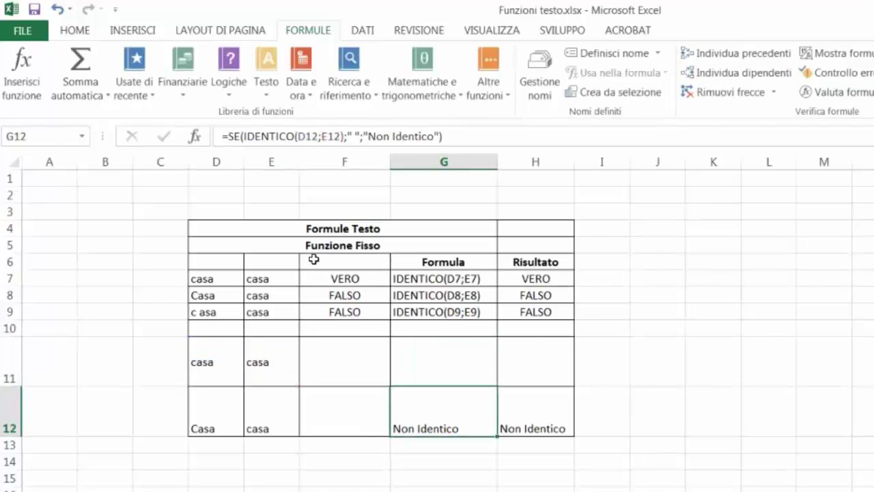
# Step: Change E11 from casa to case so G11 shows Non Identico
pyautogui.click(414, 375)
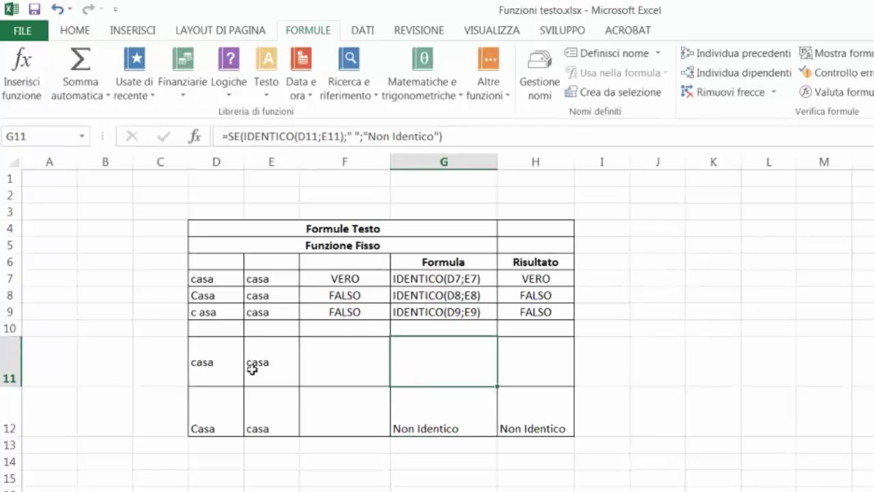
pyautogui.click(255, 367)
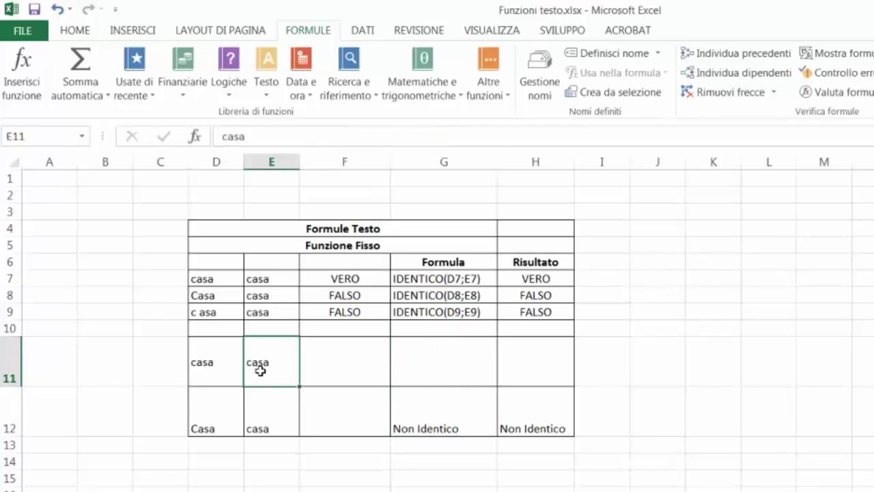
pyautogui.click(258, 137)
pyautogui.press('BackSpace')
pyautogui.press('BackSpace')
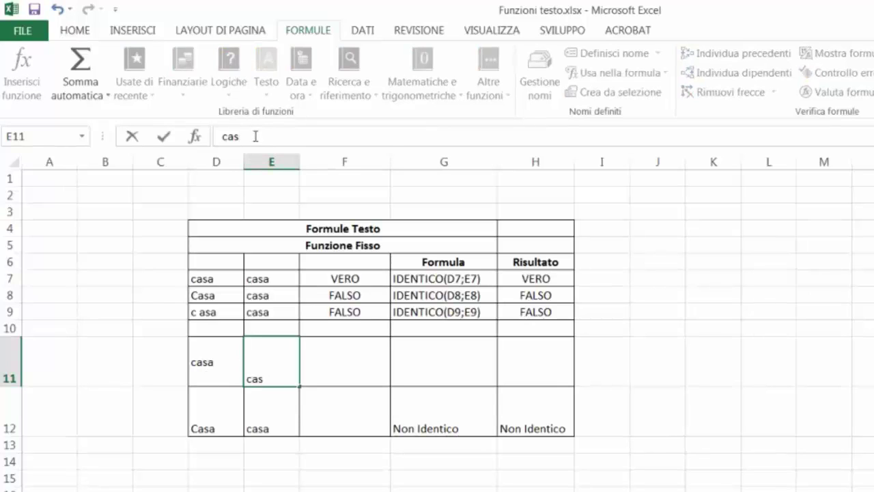
pyautogui.press('Return')
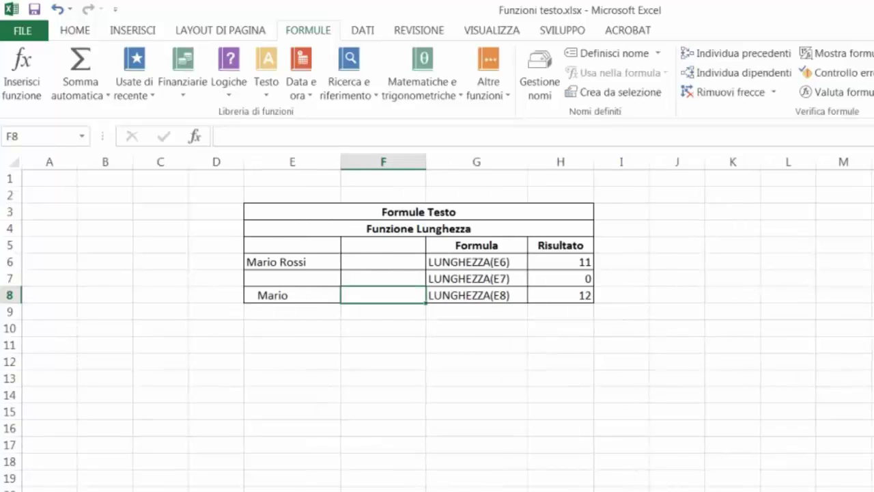
pyautogui.click(375, 261)
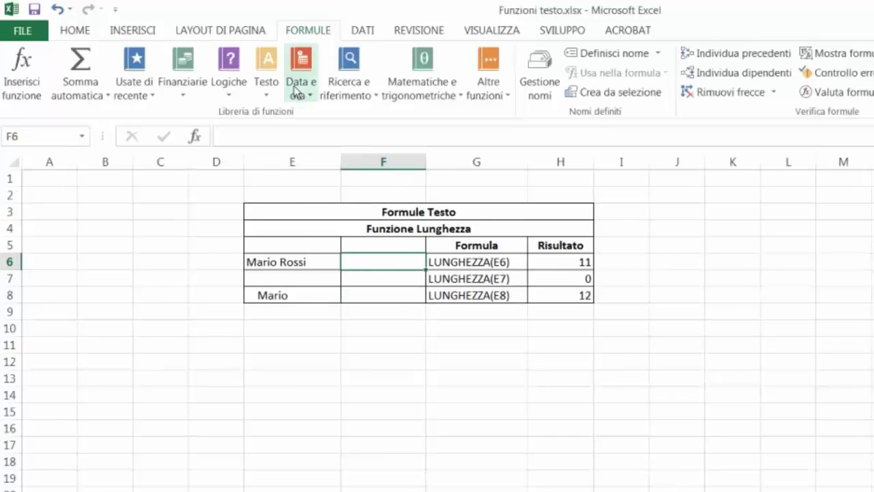
pyautogui.click(267, 70)
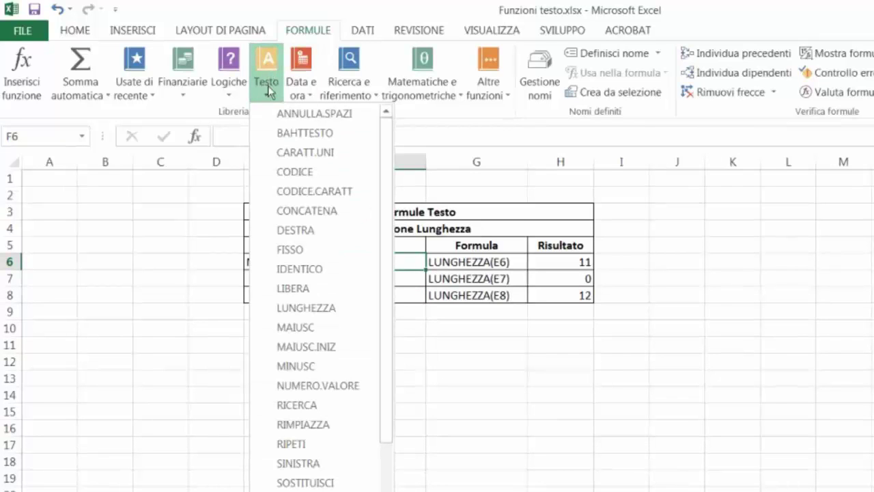
pyautogui.click(308, 308)
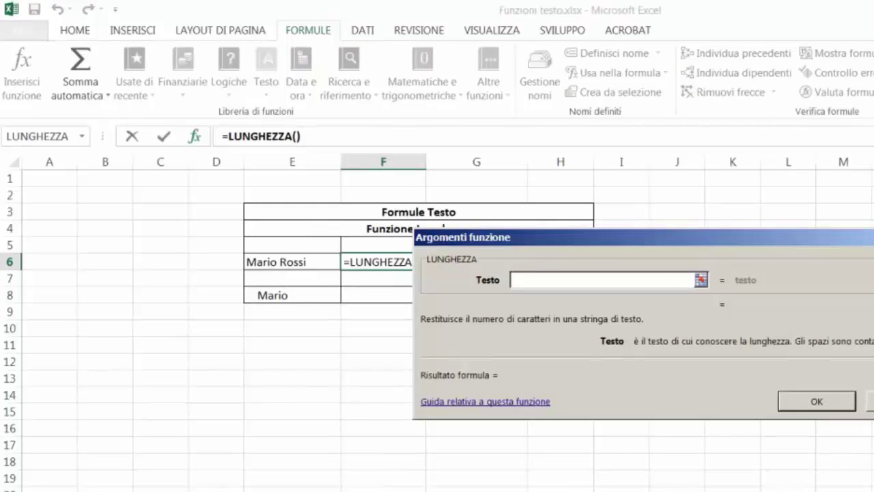
pyautogui.click(830, 403)
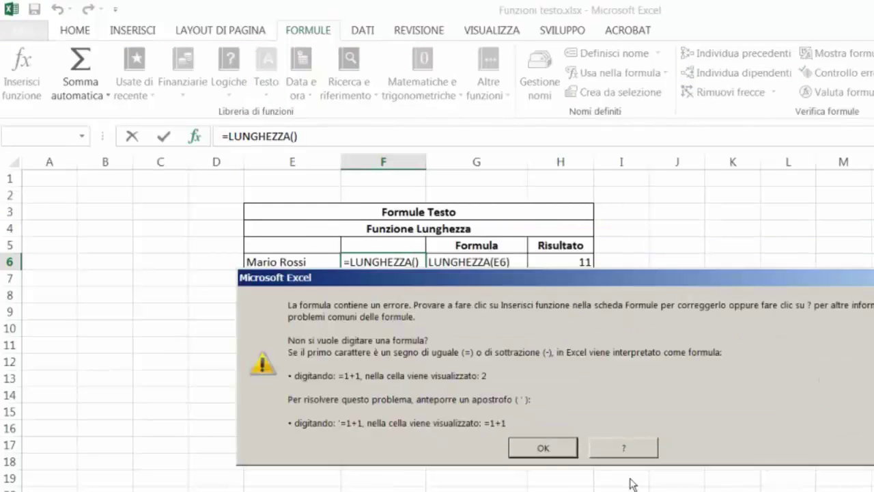
pyautogui.click(552, 446)
pyautogui.press('BackSpace')
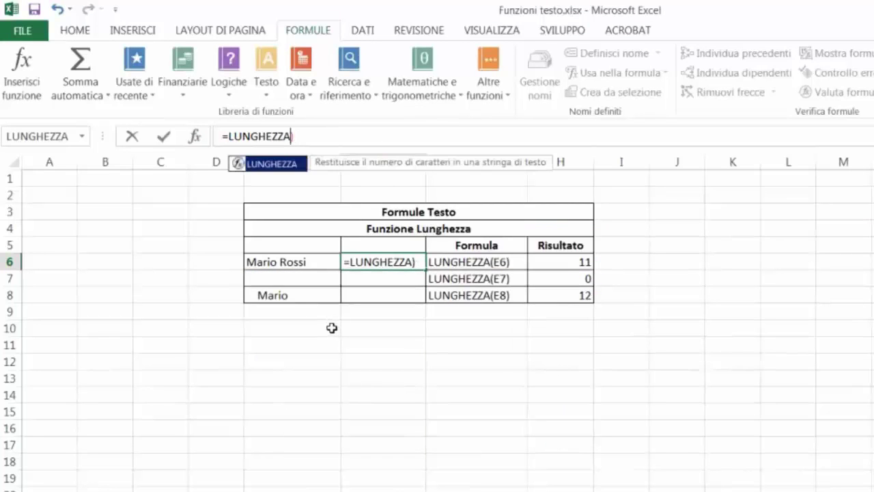
pyautogui.click(414, 261)
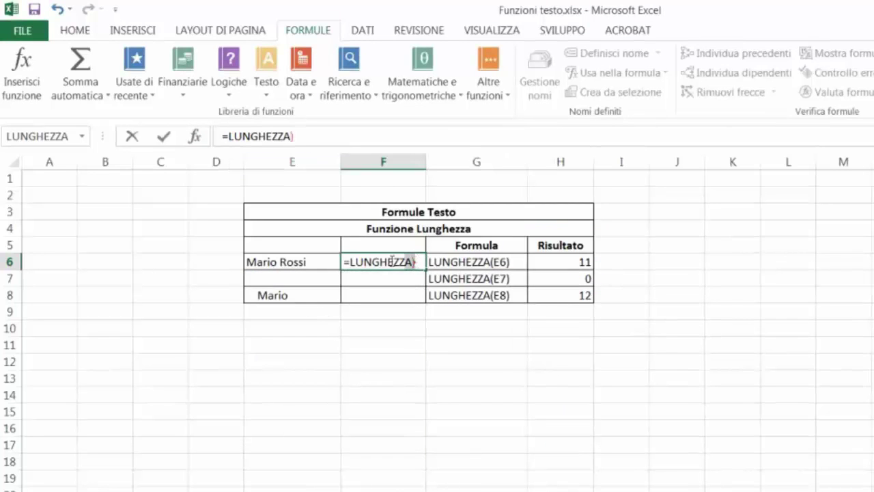
pyautogui.press('BackSpace')
pyautogui.press('Escape')
pyautogui.click(352, 325)
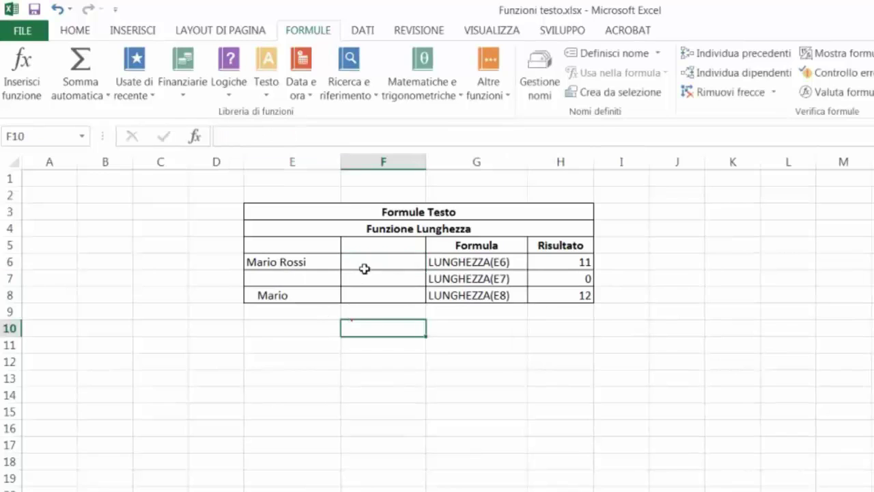
pyautogui.click(365, 268)
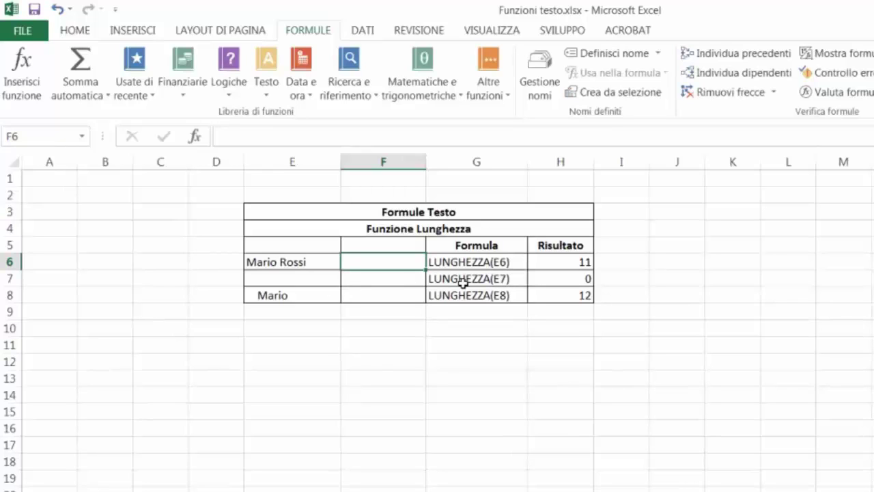
# Step: Inspect the space-padded text in E8 and its length result of 12 in H8
pyautogui.click(284, 299)
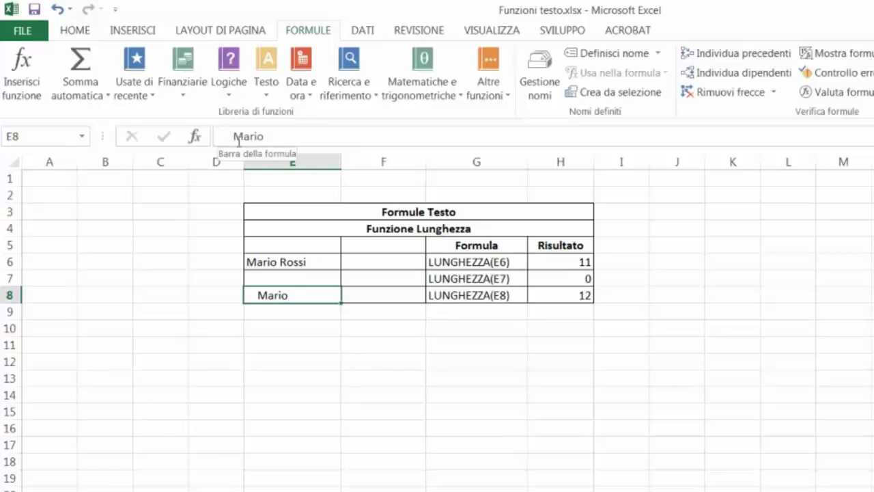
pyautogui.click(568, 297)
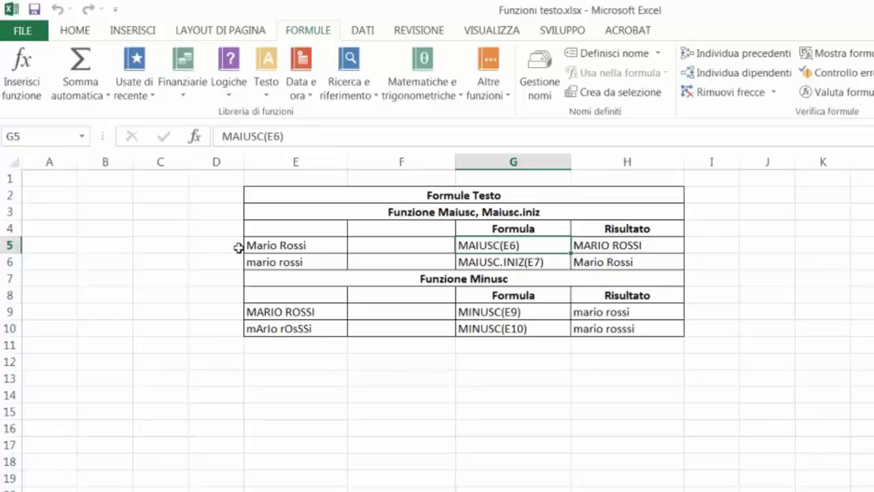
pyautogui.click(379, 246)
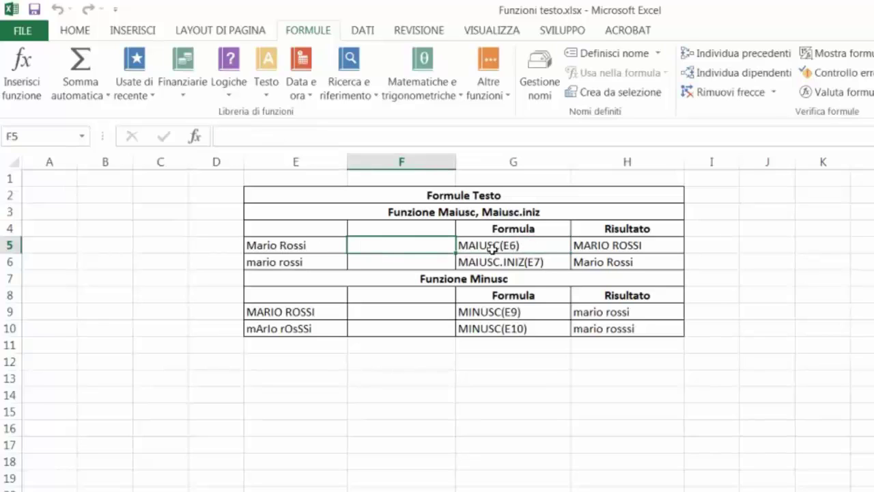
pyautogui.click(615, 245)
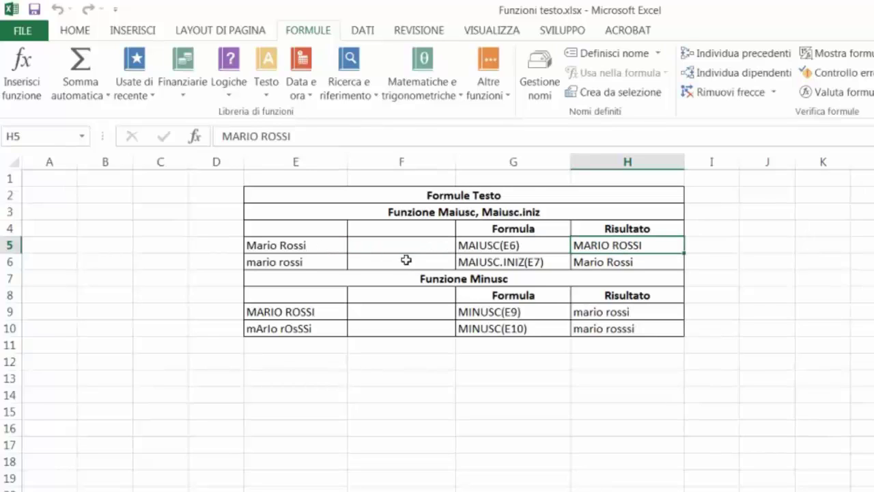
pyautogui.click(316, 263)
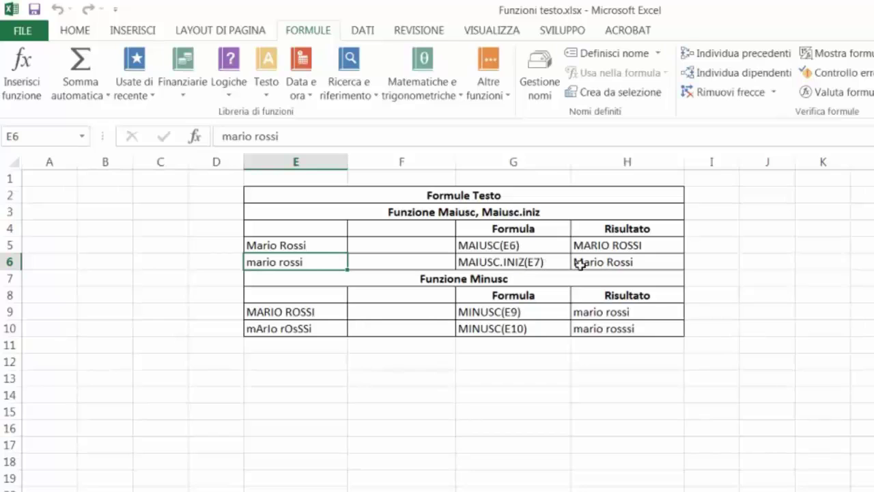
pyautogui.click(418, 262)
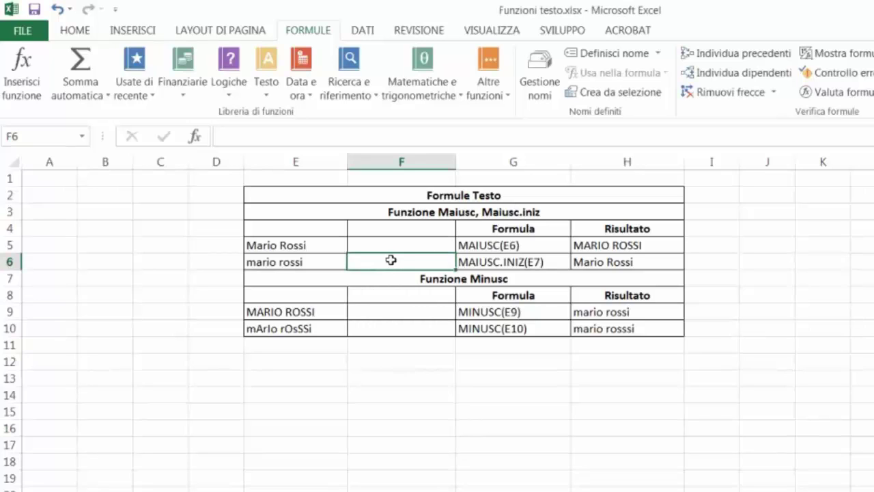
# Step: Insert =MAIUSC.INIZ(E6) in F6 to capitalise each word of the name
pyautogui.click(268, 68)
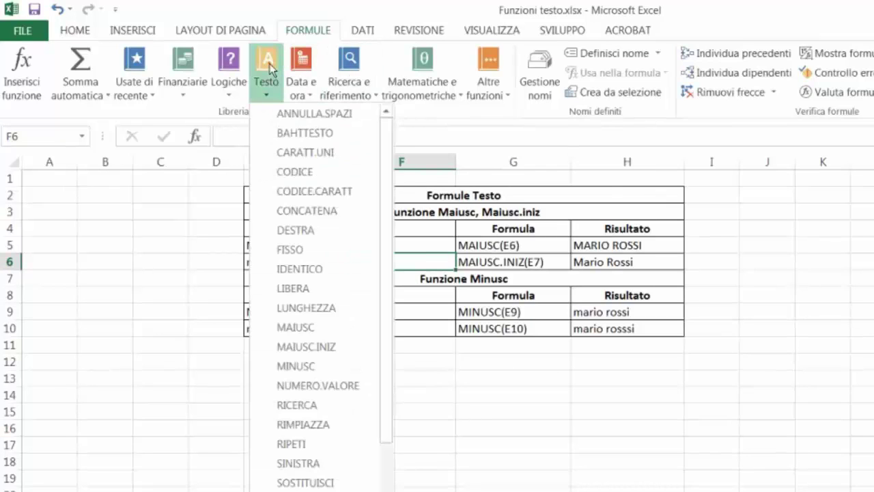
pyautogui.click(343, 347)
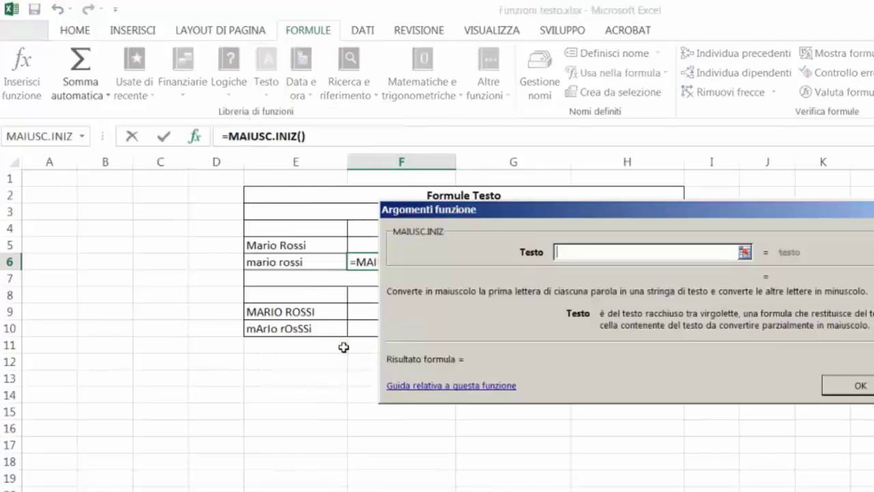
pyautogui.click(302, 262)
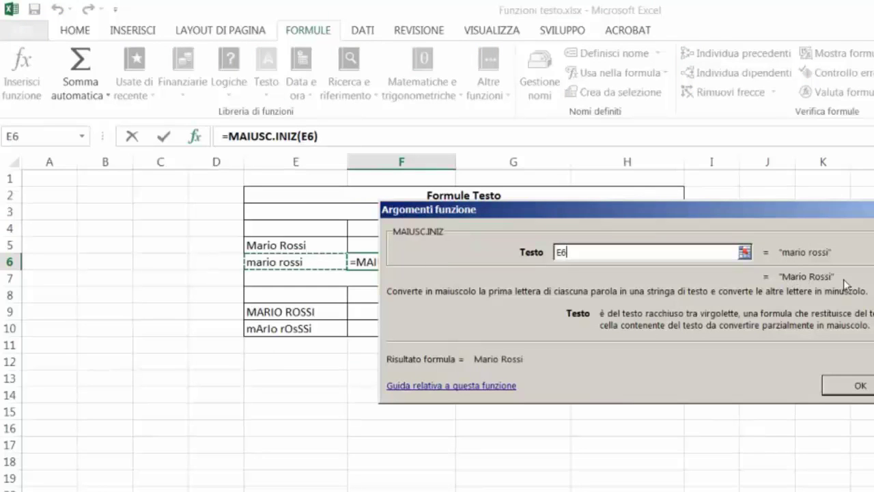
pyautogui.click(844, 386)
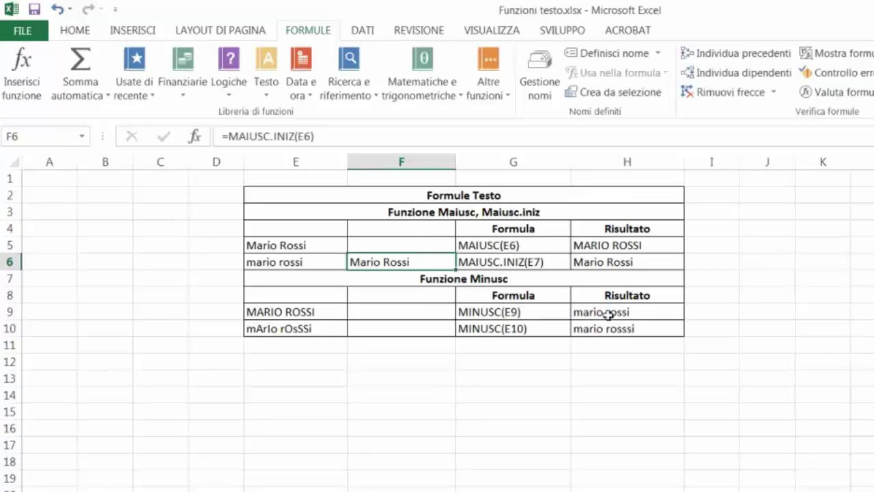
pyautogui.click(652, 312)
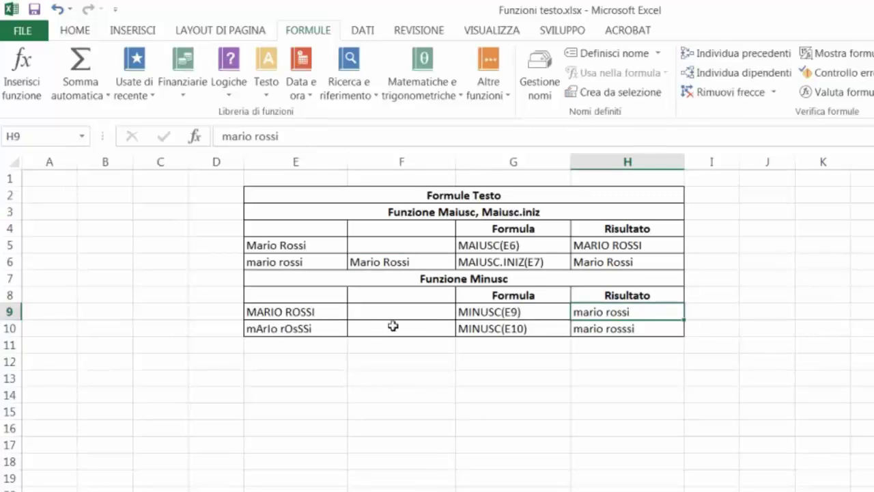
pyautogui.click(418, 331)
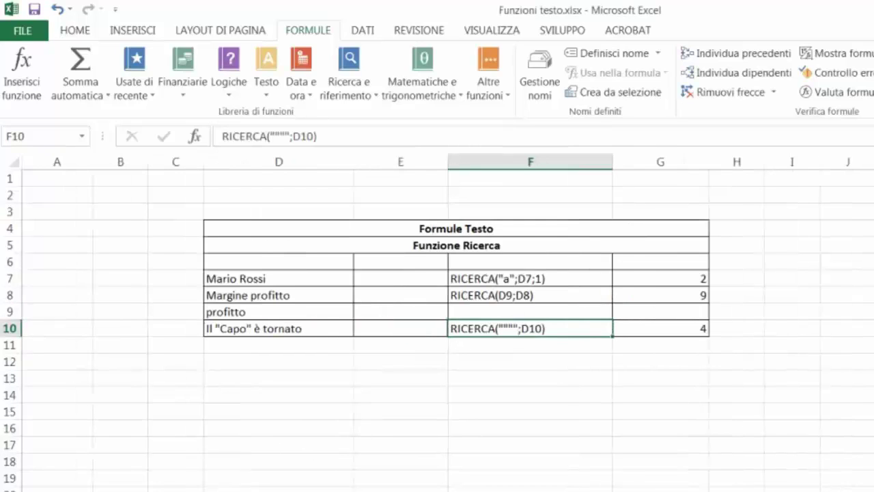
# Step: Browse the text function list without inserting, then inspect F7's RICERCA formula returning 2
pyautogui.click(268, 69)
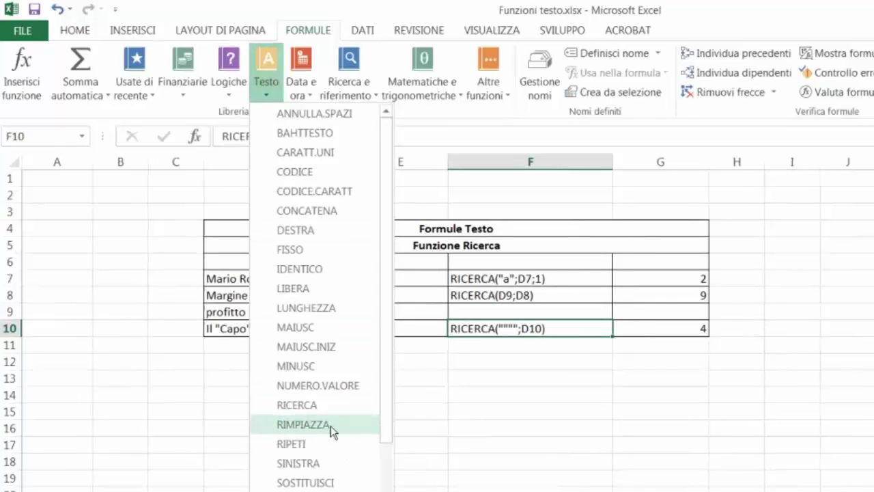
pyautogui.click(461, 407)
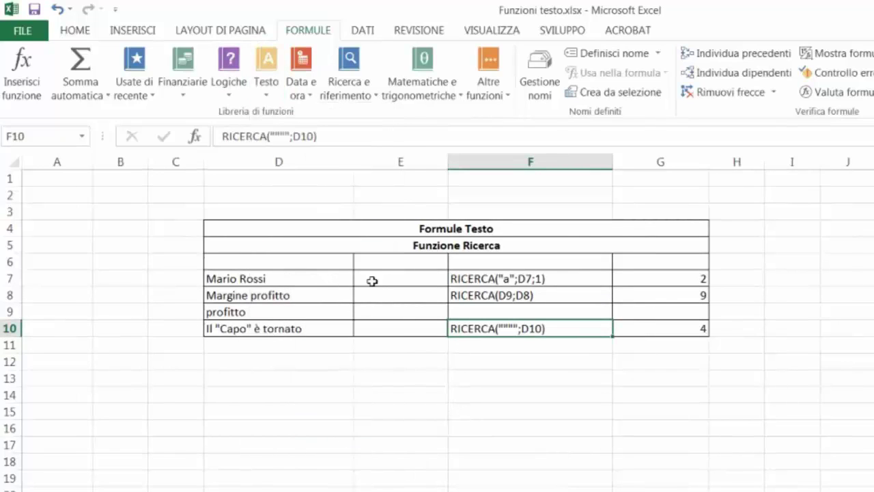
pyautogui.click(556, 279)
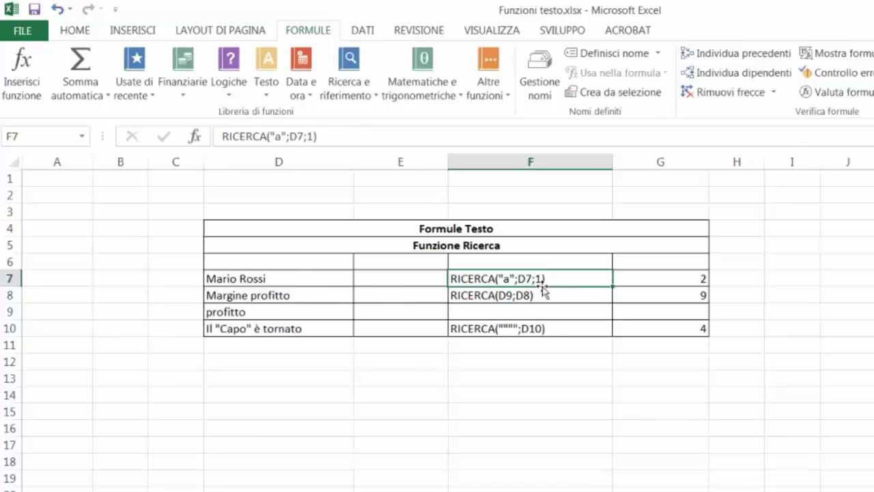
pyautogui.click(676, 281)
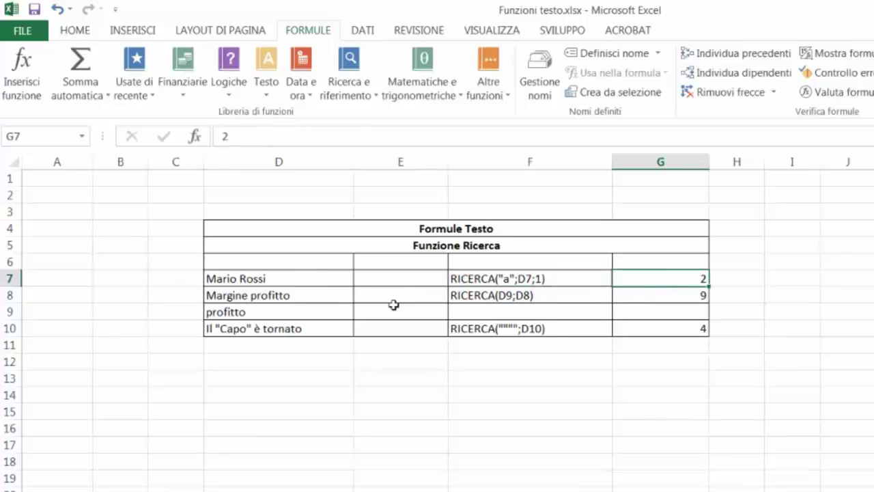
pyautogui.click(487, 303)
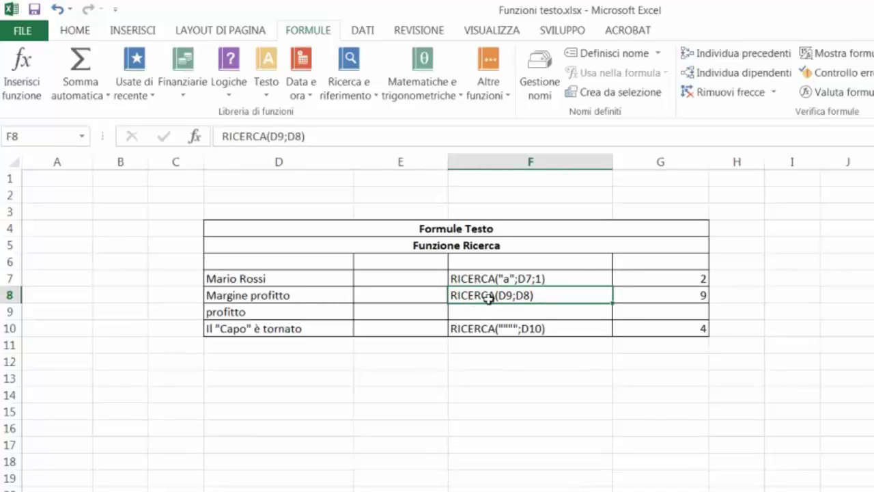
pyautogui.click(286, 315)
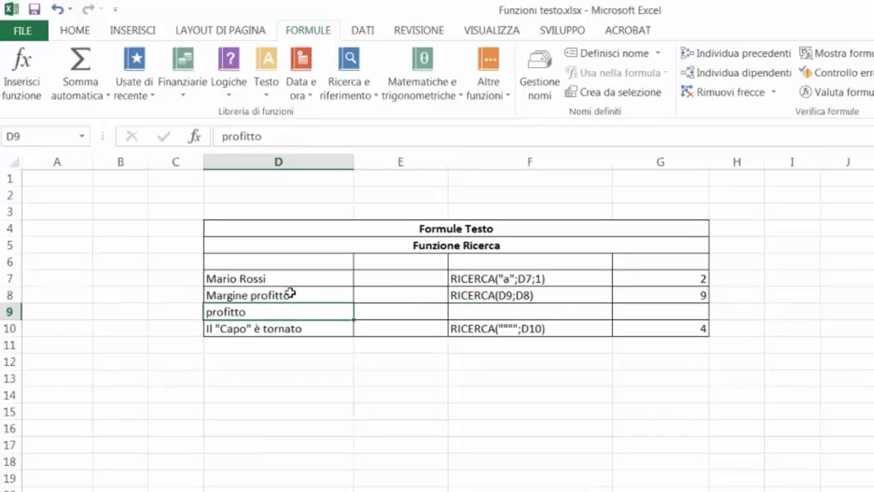
pyautogui.click(290, 293)
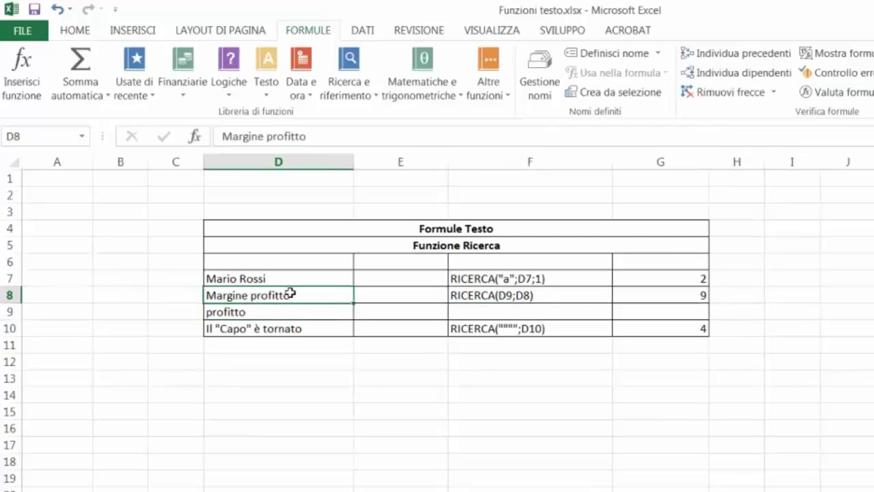
pyautogui.click(677, 294)
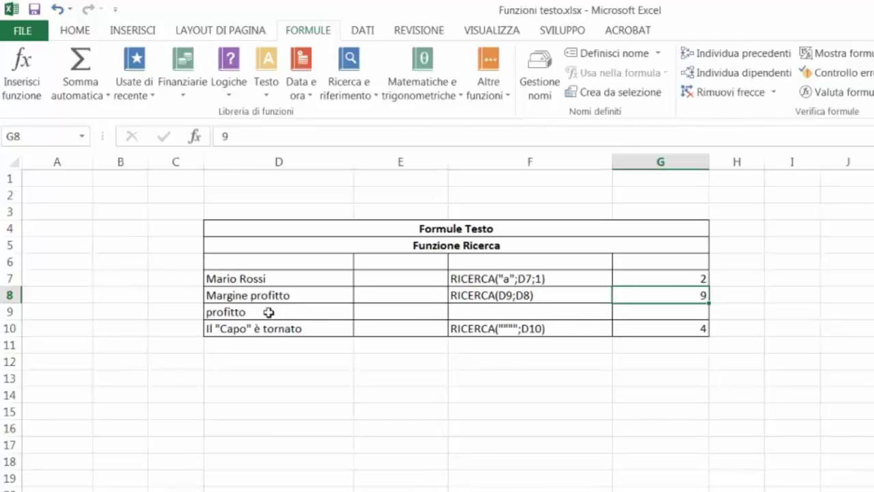
pyautogui.click(268, 312)
pyautogui.click(285, 293)
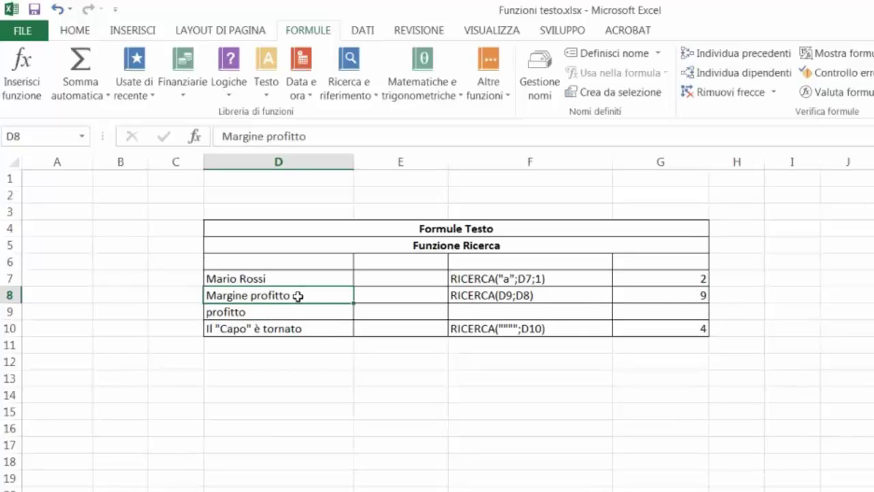
pyautogui.click(678, 298)
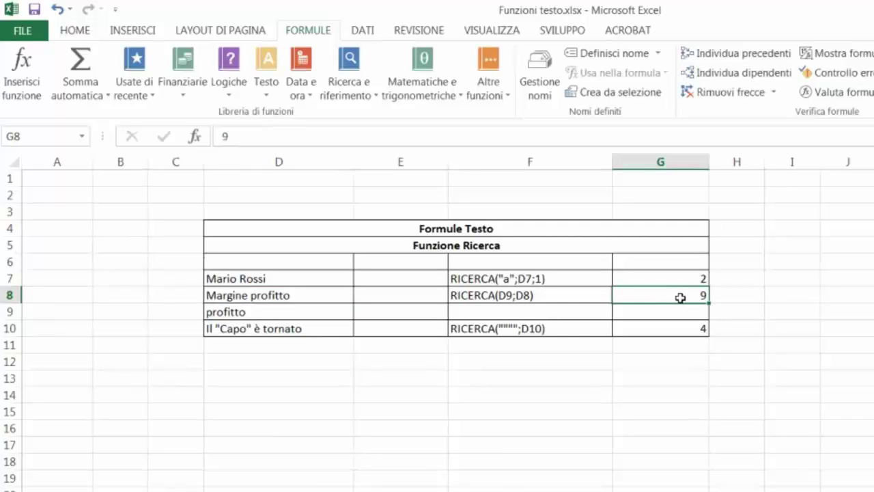
pyautogui.click(462, 330)
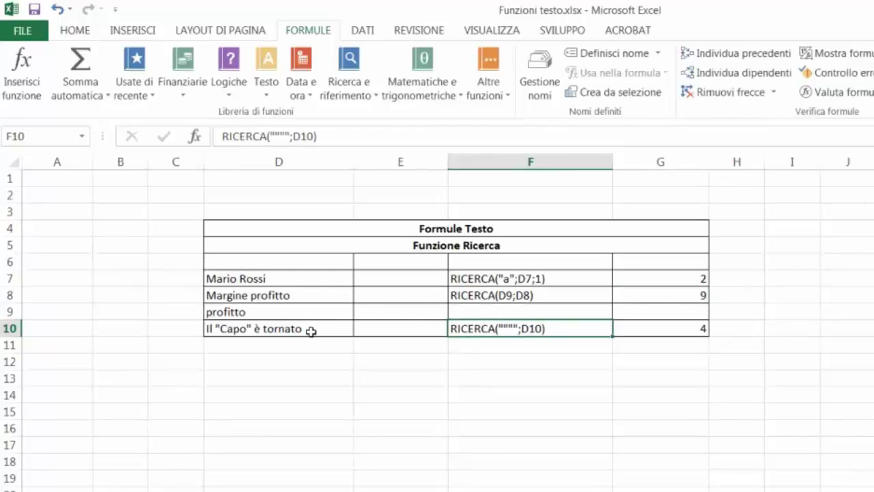
# Step: Check G10's result of 4, then start editing D10's sentence at its beginning
pyautogui.click(639, 330)
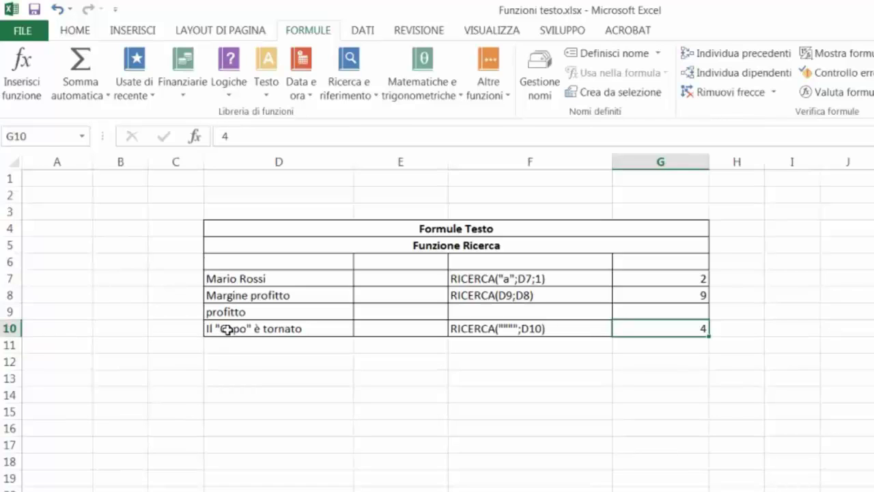
pyautogui.click(227, 330)
pyautogui.click(223, 136)
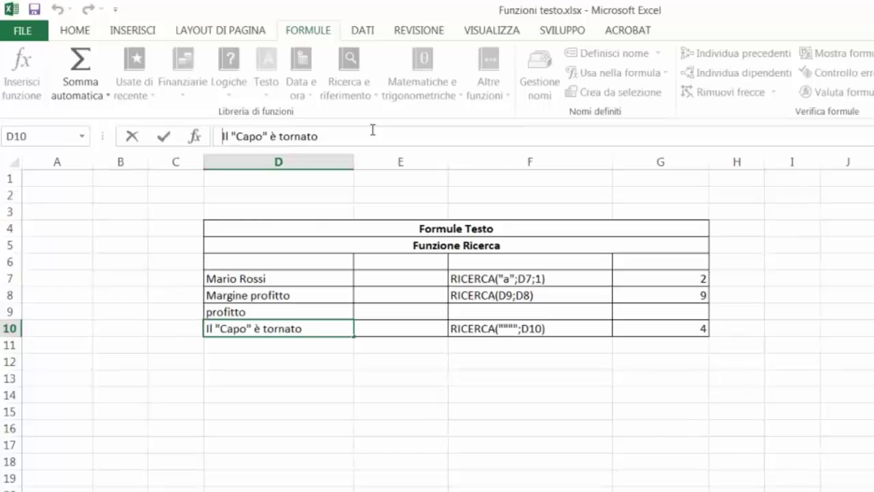
# Step: Prefix D10 with 'Quando' and add = to F10's RICERCA text so it returns 12
pyautogui.write('Quan')
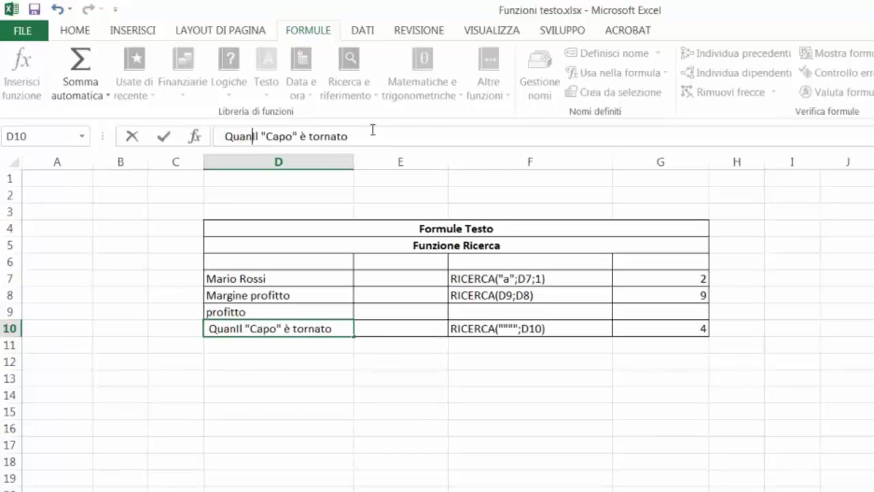
pyautogui.write('do')
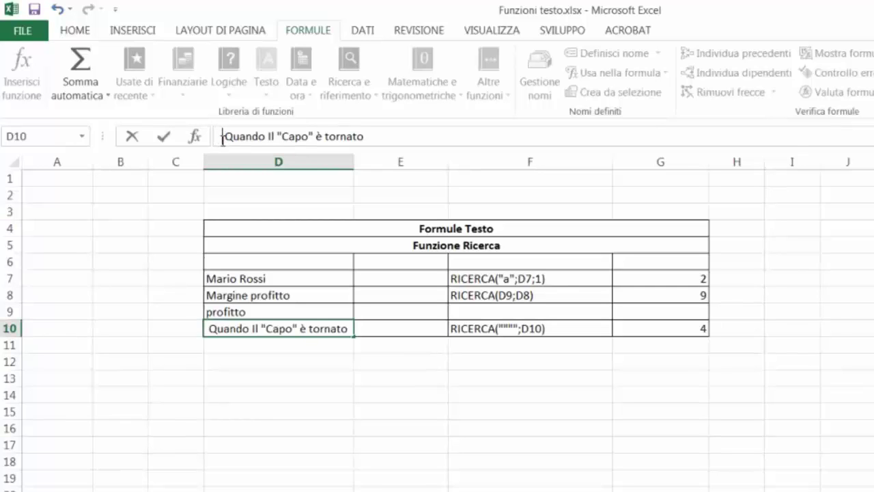
pyautogui.click(483, 332)
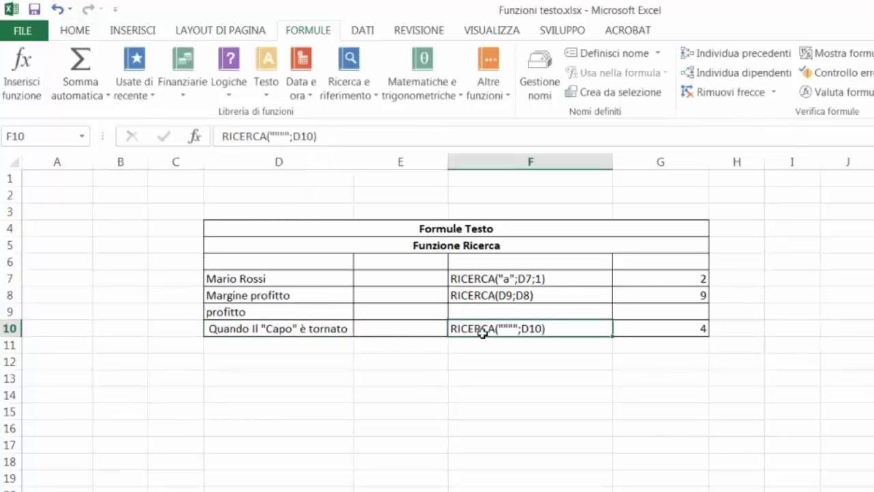
pyautogui.click(230, 137)
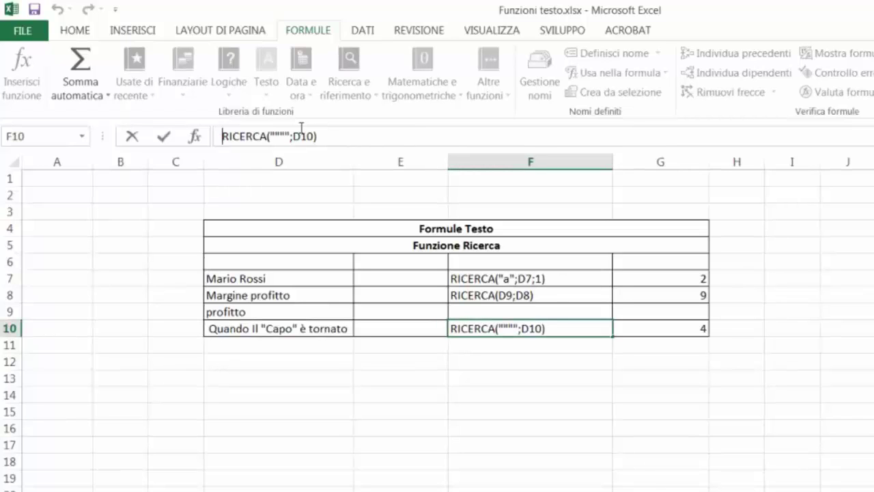
pyautogui.write('=')
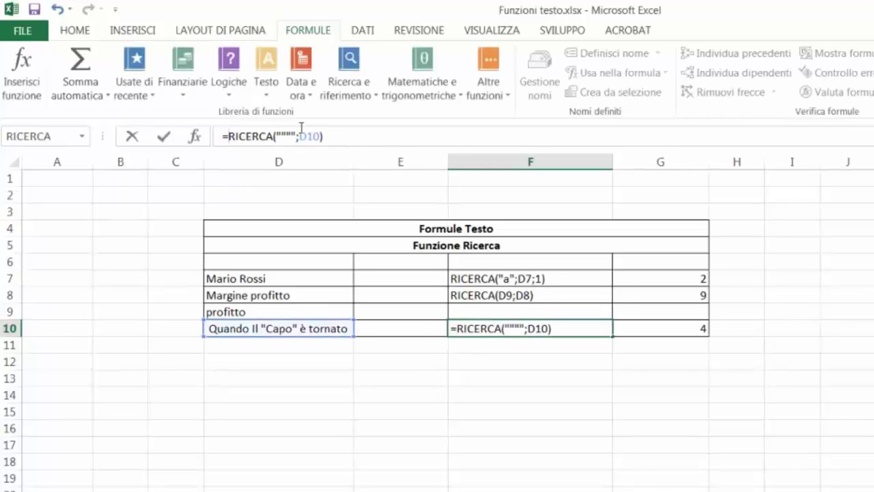
pyautogui.press('Return')
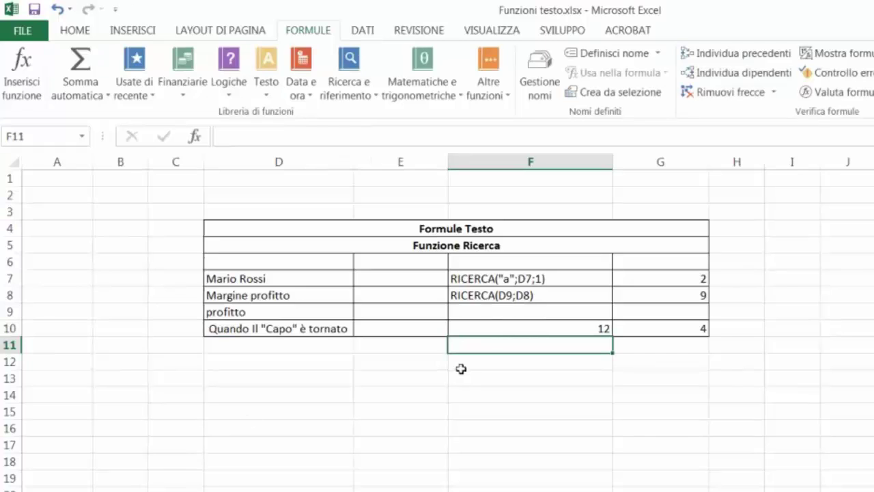
# Step: Reselect F10 to check its RICERCA formula
pyautogui.click(512, 329)
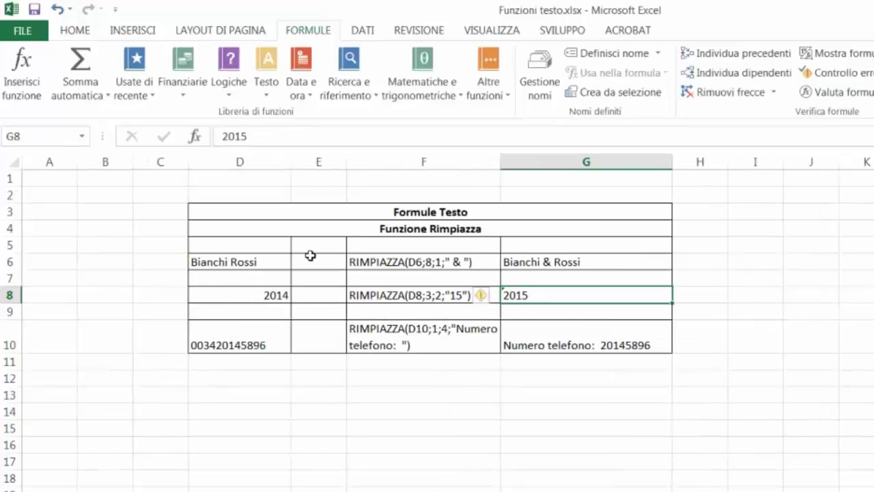
# Step: Widen the empty column E of the Rimpiazza table to 20.00 and reselect cell E6
pyautogui.click(434, 263)
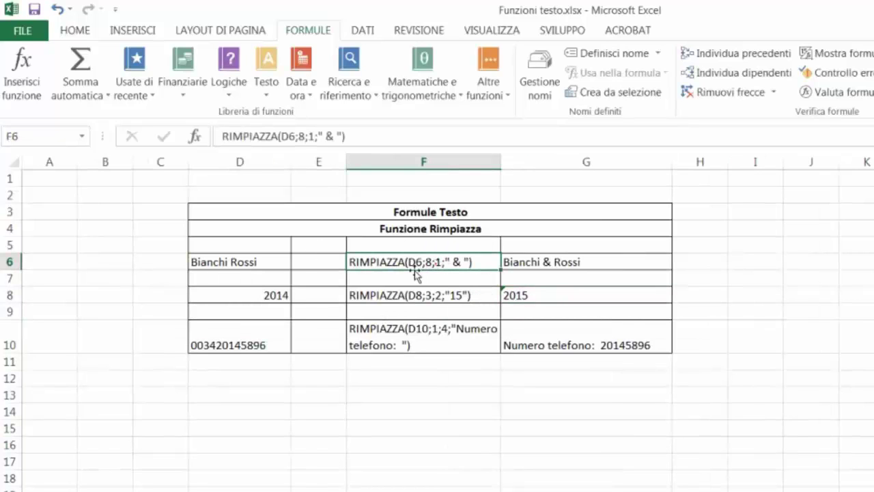
pyautogui.press('Left')
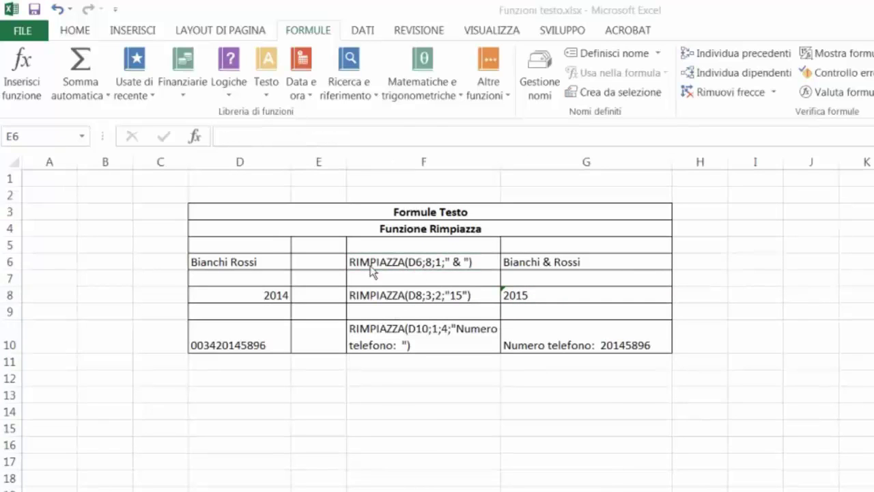
pyautogui.doubleClick(323, 260)
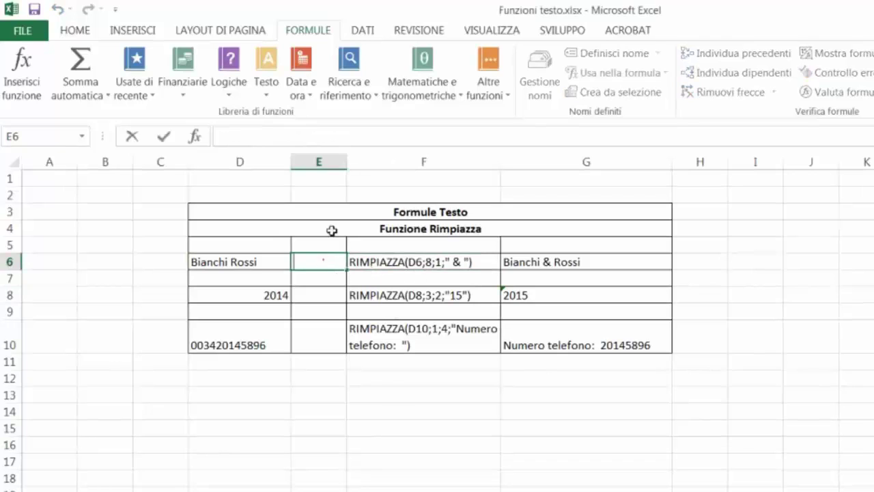
pyautogui.click(333, 163)
pyautogui.moveTo(346, 162); pyautogui.dragTo(434, 161)
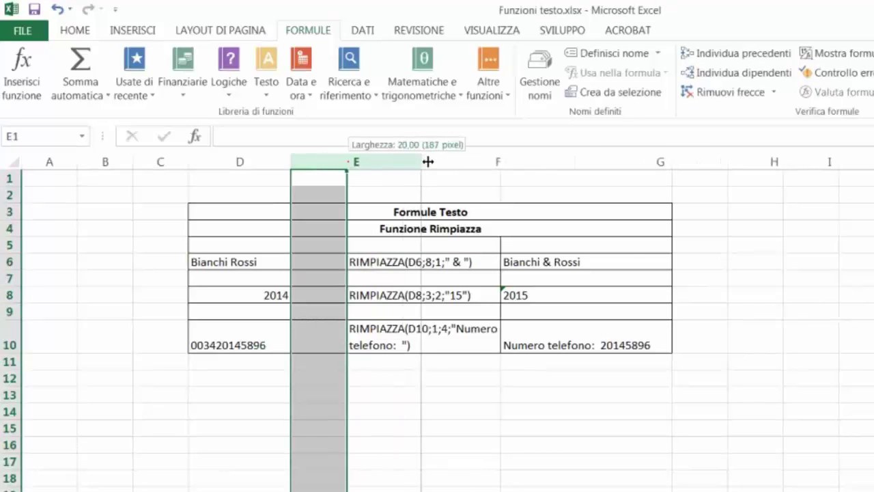
pyautogui.click(382, 263)
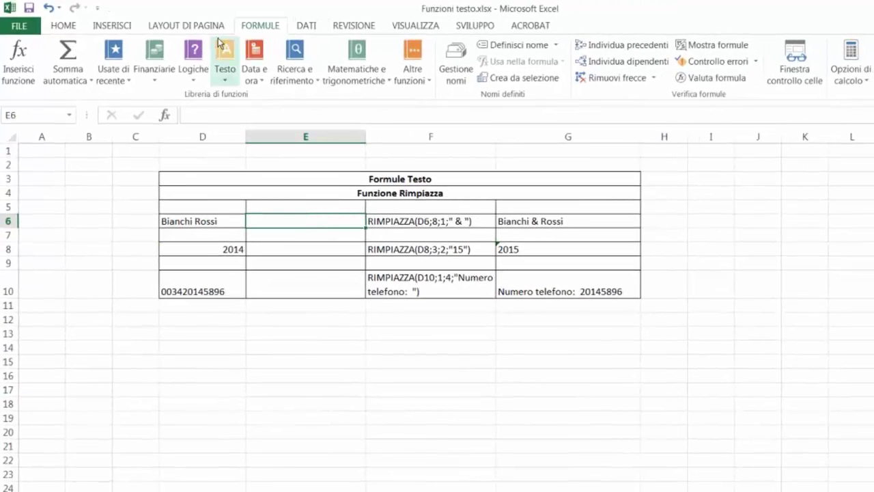
# Step: Enter a RIMPIAZZA formula in E6 on D6, replacing 5 characters from position 9 with a new first name
pyautogui.click(226, 60)
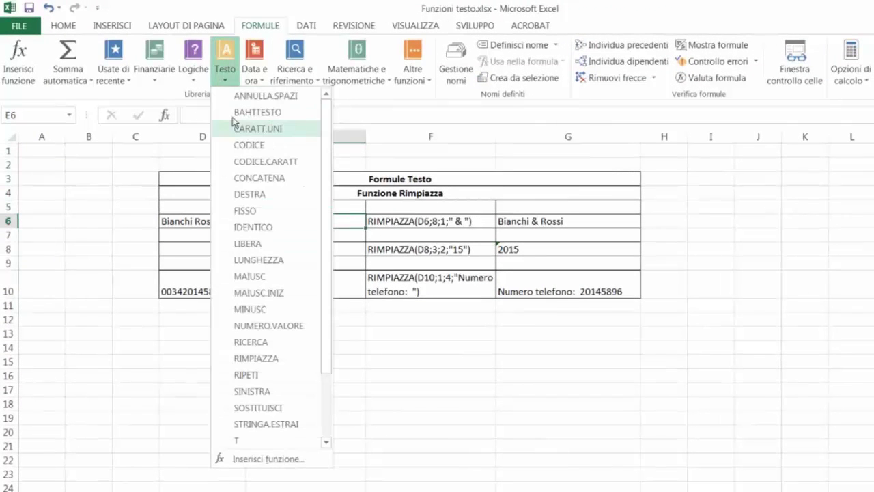
pyautogui.click(270, 359)
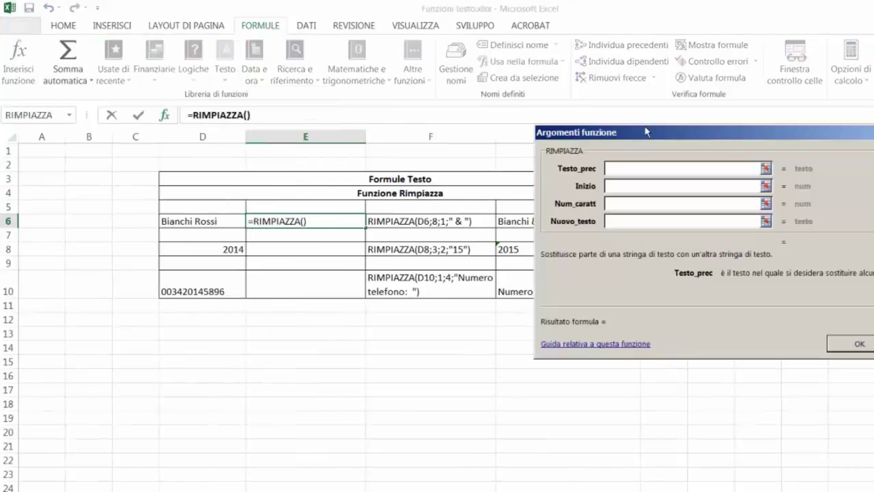
pyautogui.moveTo(653, 137); pyautogui.dragTo(461, 155)
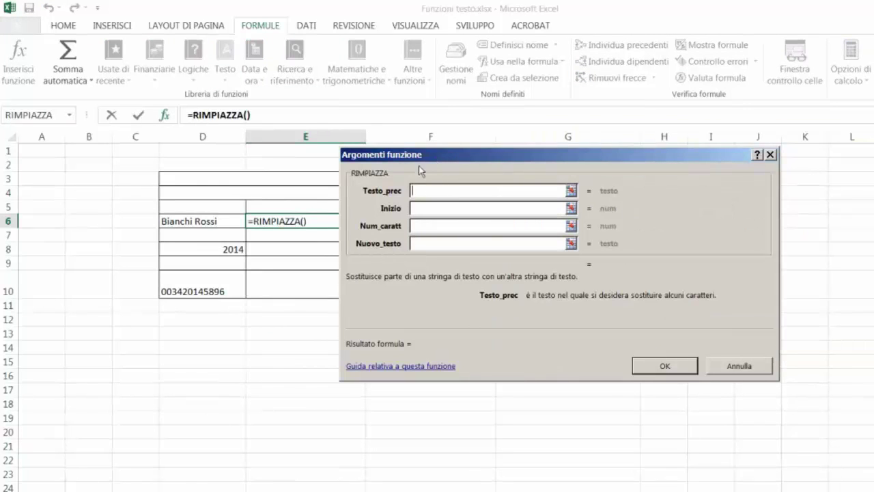
pyautogui.click(196, 222)
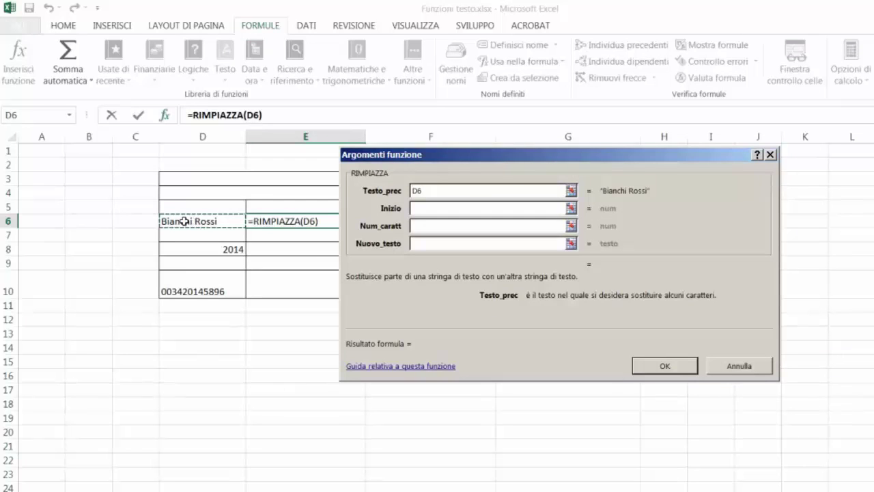
pyautogui.click(426, 208)
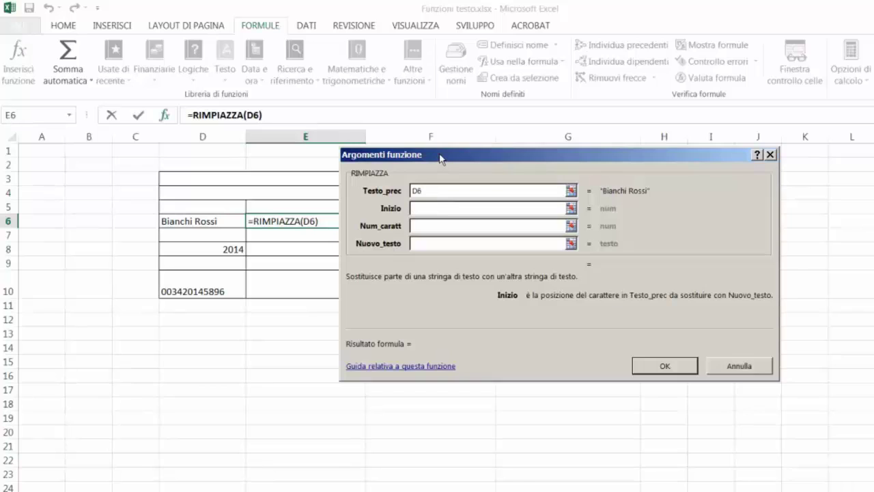
pyautogui.moveTo(440, 158); pyautogui.dragTo(451, 160)
pyautogui.write('9')
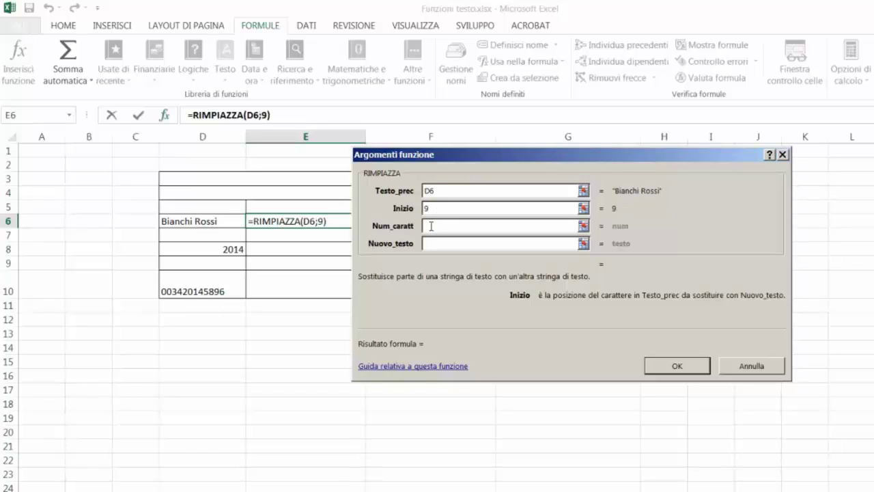
pyautogui.click(430, 226)
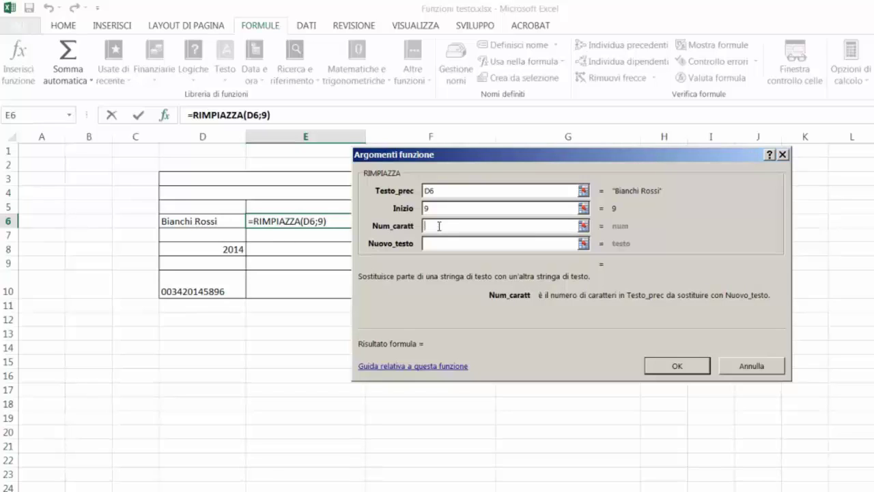
pyautogui.write('5')
pyautogui.click(447, 245)
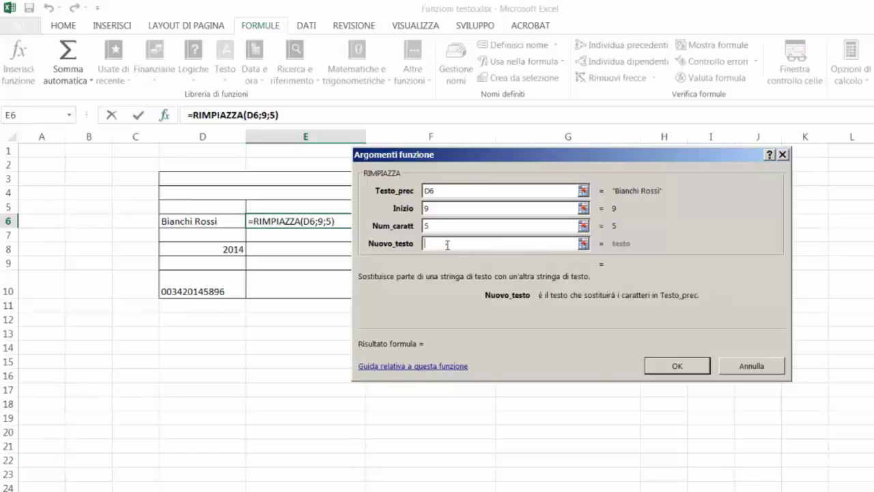
pyautogui.write('P')
pyautogui.write('aolo')
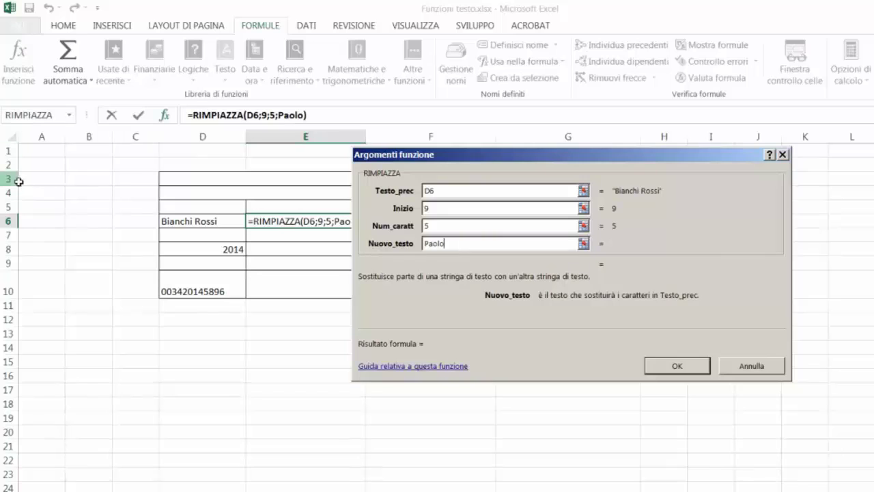
pyautogui.click(448, 225)
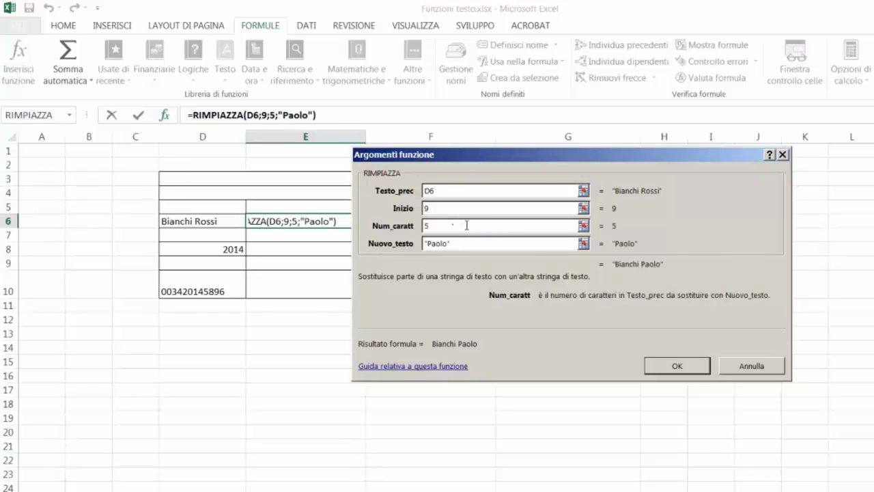
pyautogui.click(687, 366)
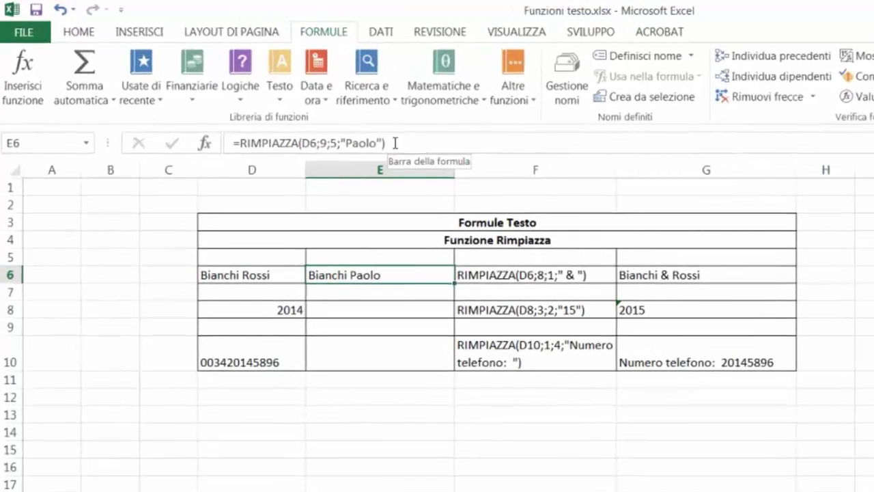
# Step: Delete the RIMPIAZZA formula from cell E6, leaving it empty
pyautogui.moveTo(395, 143); pyautogui.dragTo(181, 158)
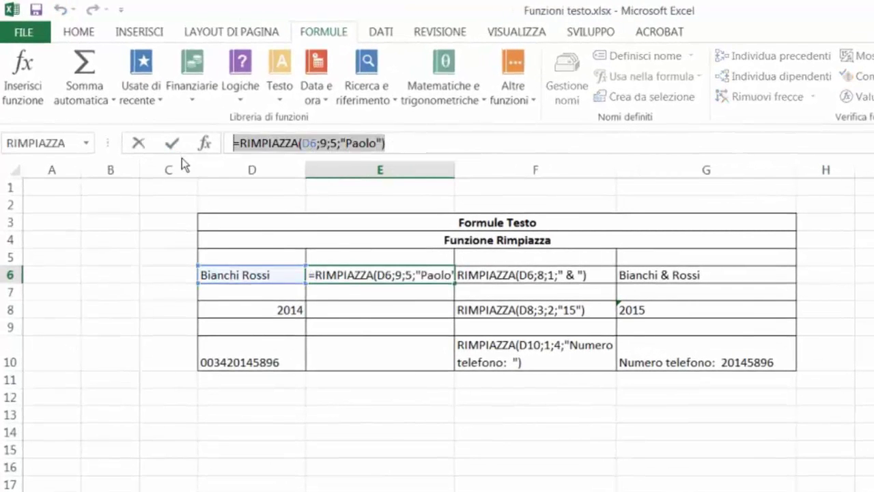
pyautogui.press('BackSpace')
pyautogui.click(370, 304)
# Step: Review the RIMPIAZZA examples in F6, G6, D8, G8, F10 and the phone number in D10
pyautogui.click(473, 276)
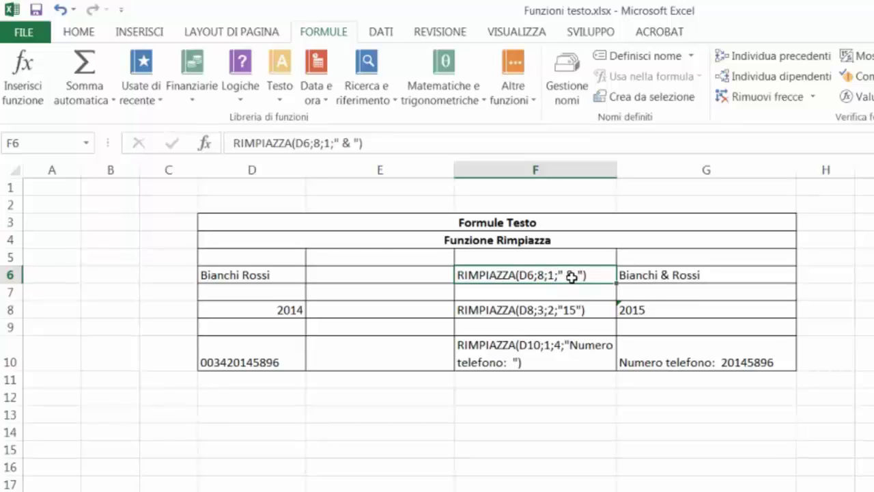
pyautogui.click(710, 275)
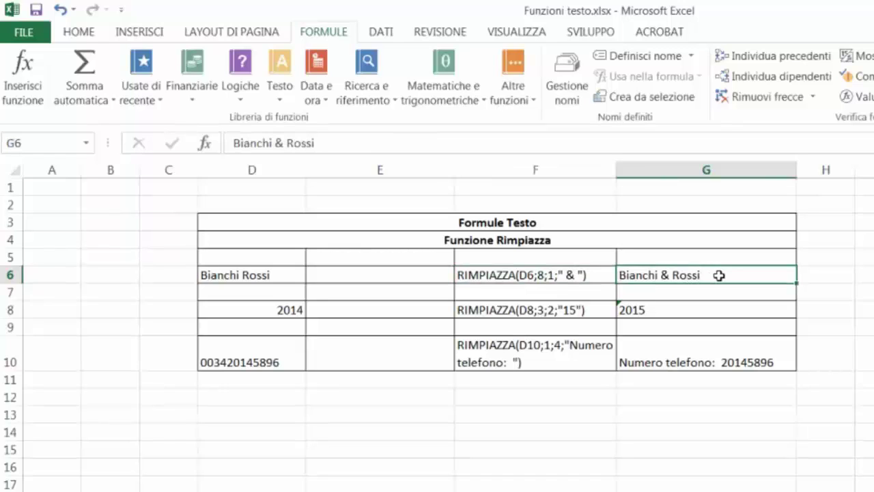
pyautogui.click(278, 308)
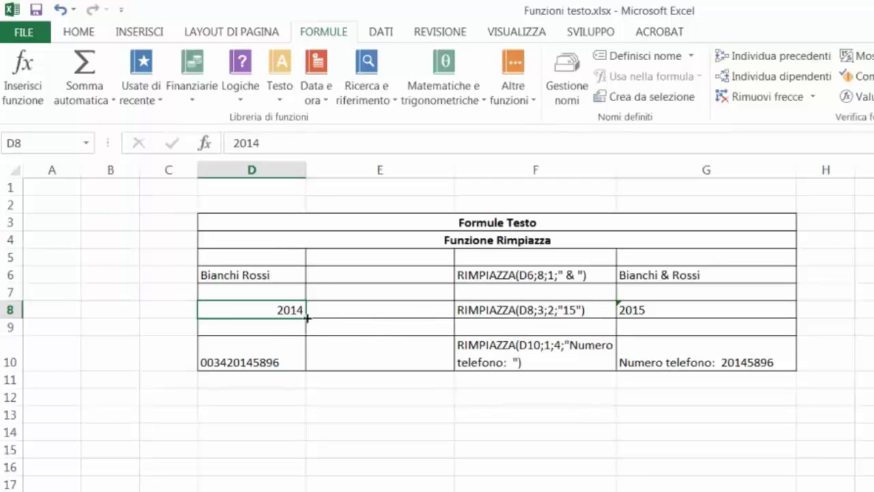
pyautogui.click(695, 310)
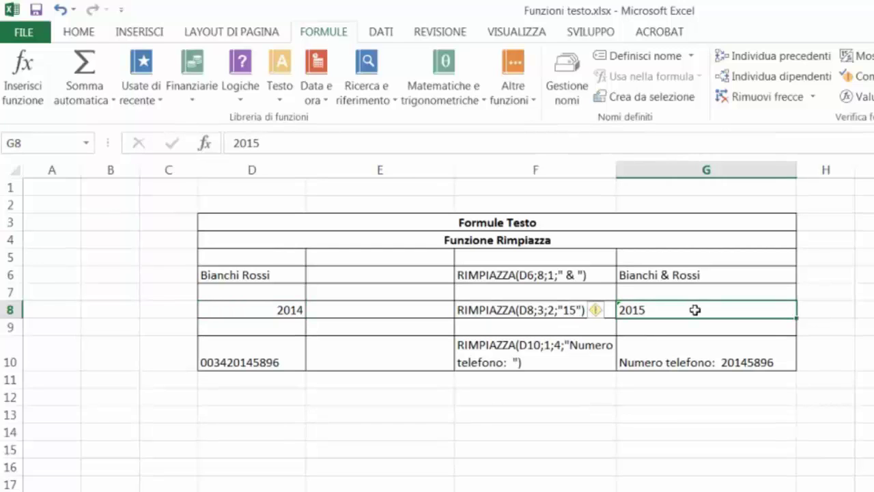
pyautogui.click(508, 362)
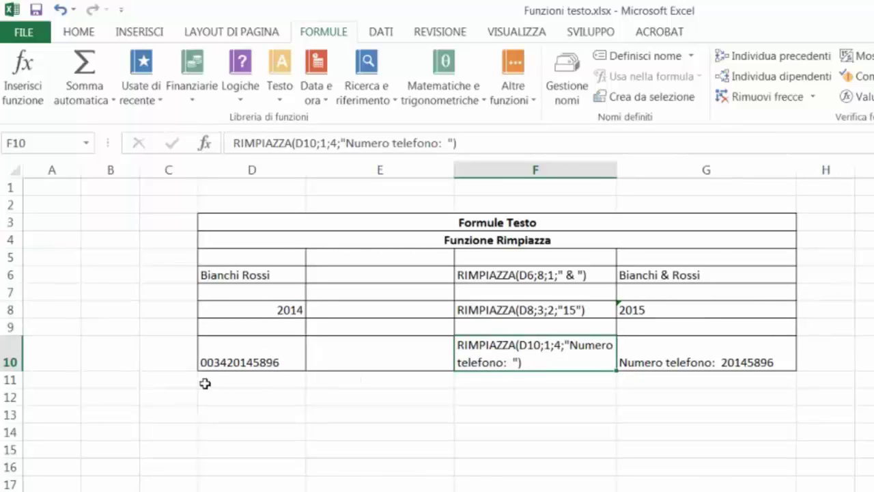
pyautogui.click(249, 351)
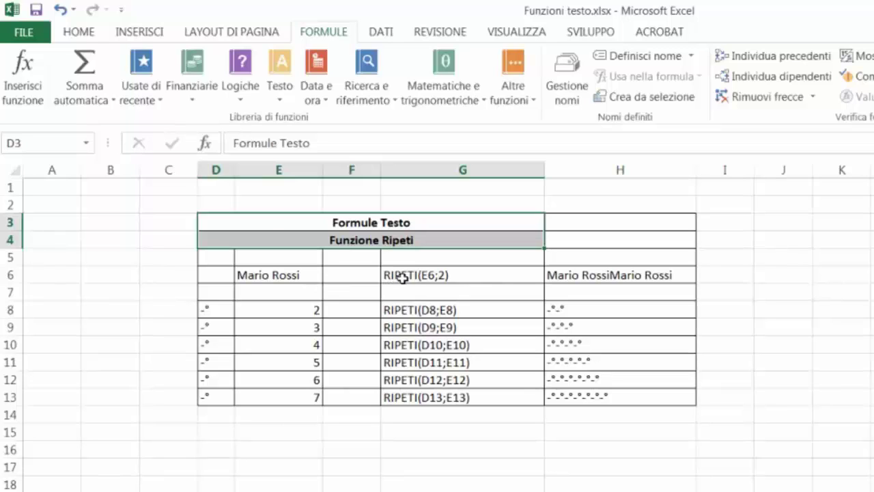
# Step: Inspect the RIPETI example's name text in E6, repeat count 2, G8 formula and D8 characters
pyautogui.click(283, 275)
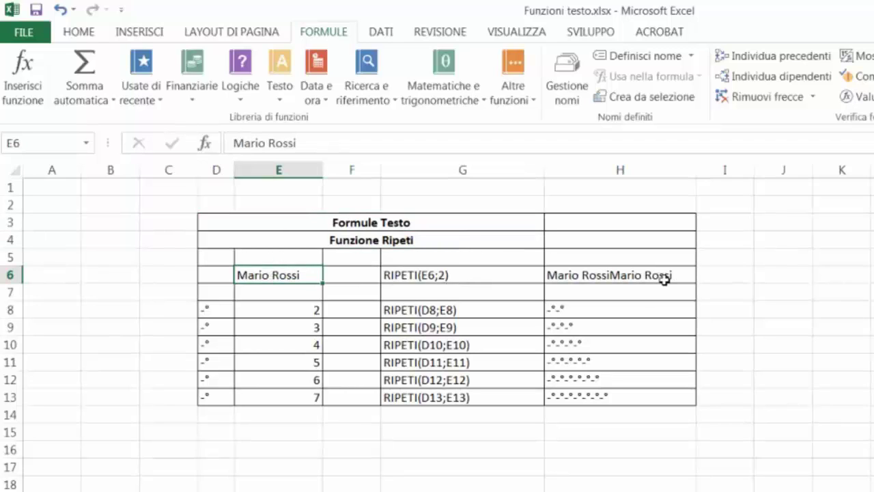
pyautogui.click(277, 314)
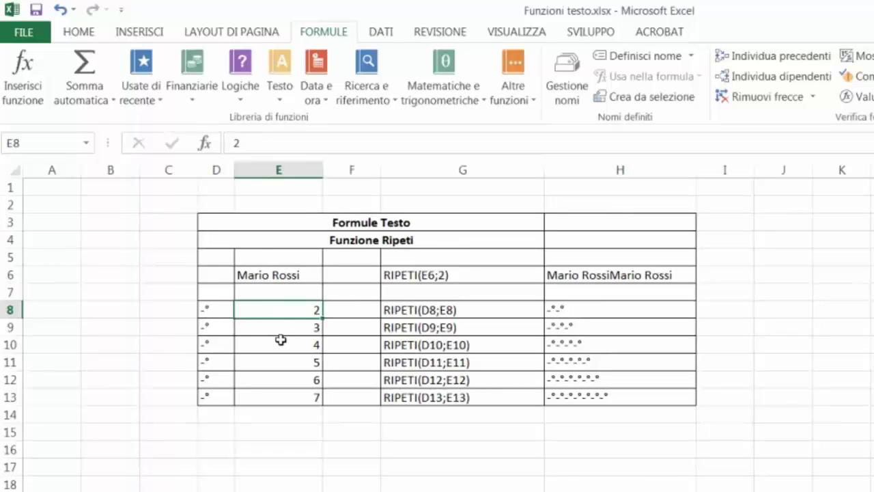
pyautogui.click(464, 310)
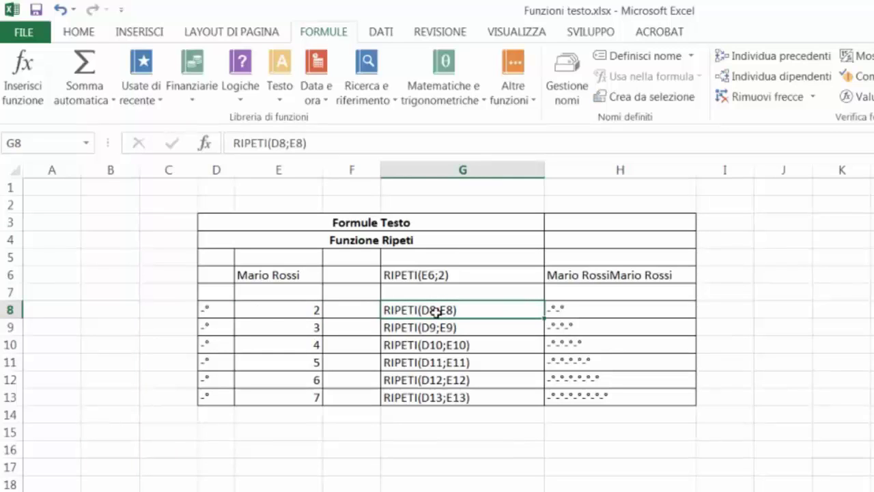
pyautogui.click(205, 310)
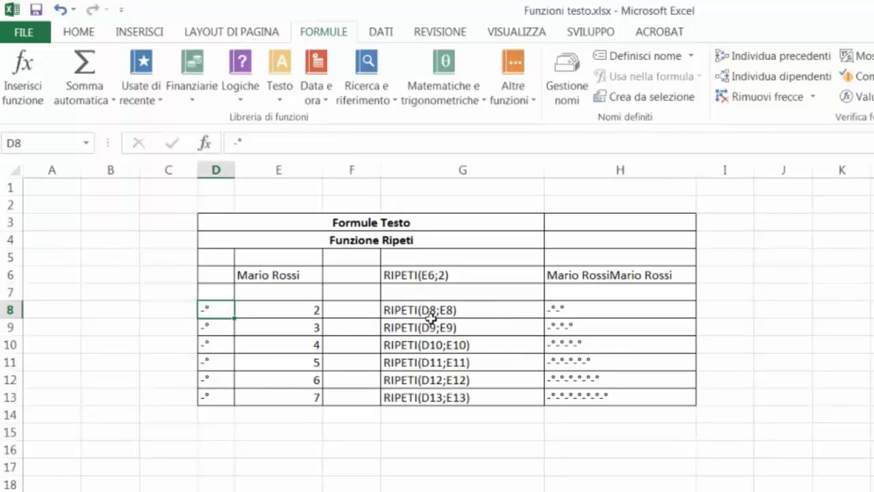
pyautogui.click(302, 311)
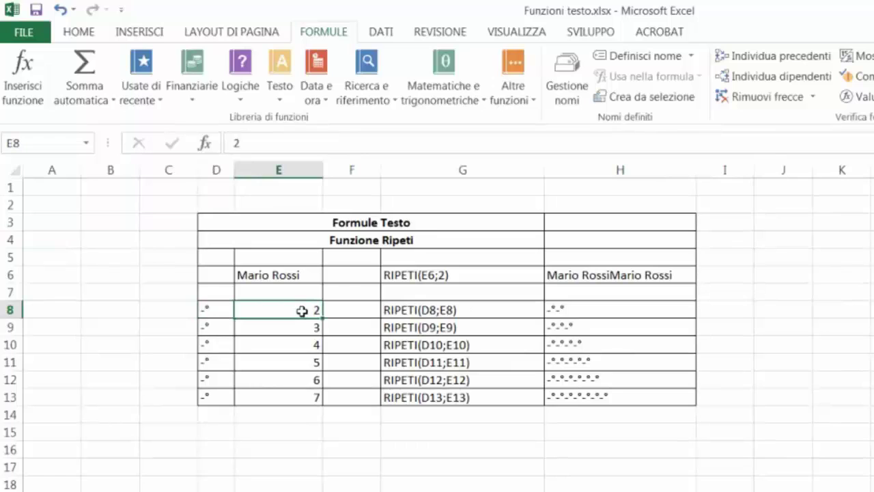
# Step: Step through the repeated symbol results in column H, H8 to H13
pyautogui.click(595, 310)
pyautogui.click(605, 326)
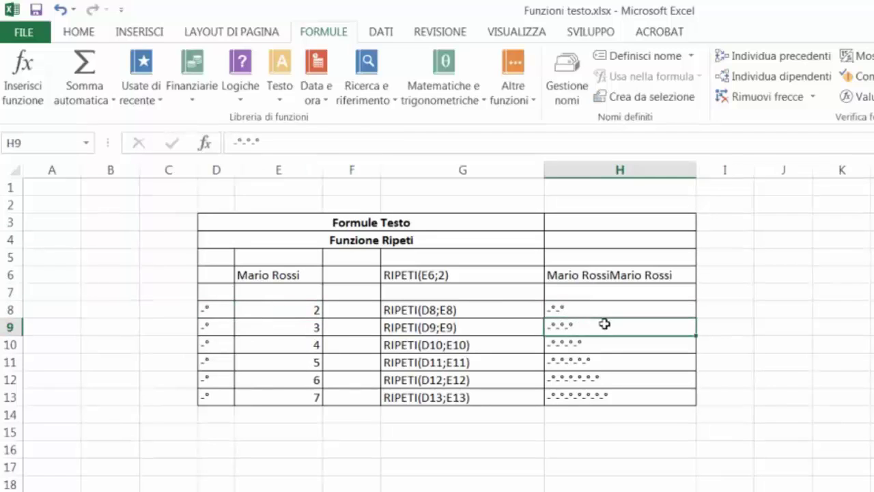
pyautogui.click(612, 344)
pyautogui.click(617, 356)
pyautogui.click(618, 379)
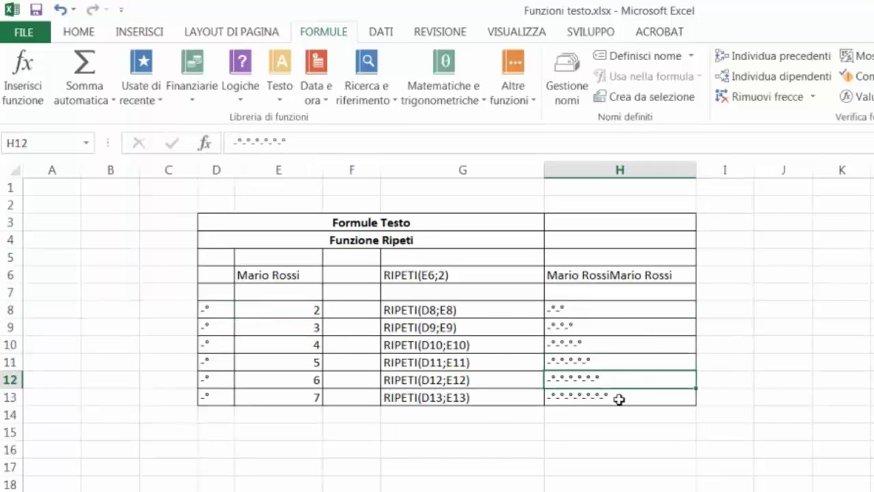
pyautogui.click(618, 397)
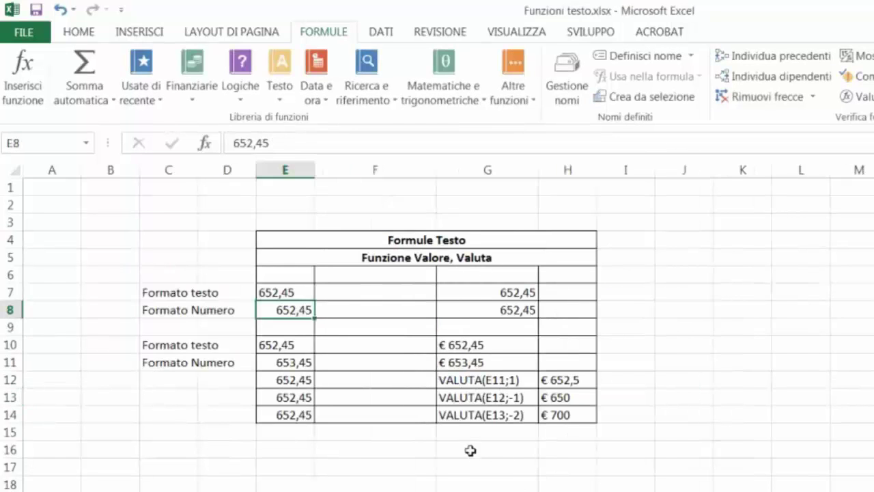
pyautogui.click(365, 292)
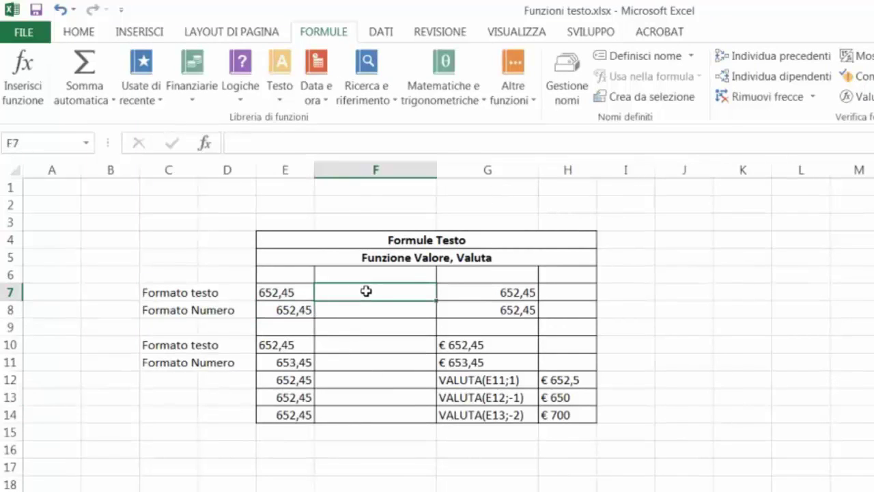
pyautogui.click(279, 89)
pyautogui.scroll(-2, 401, 459)
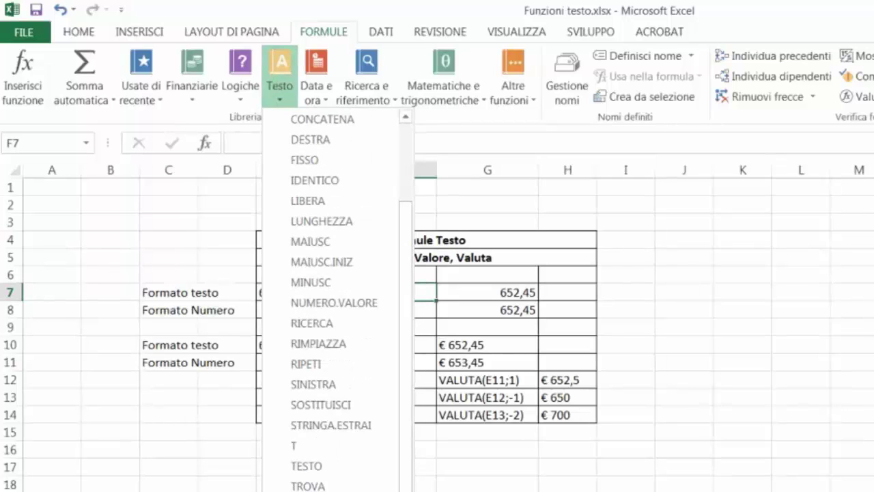
pyautogui.press('Escape')
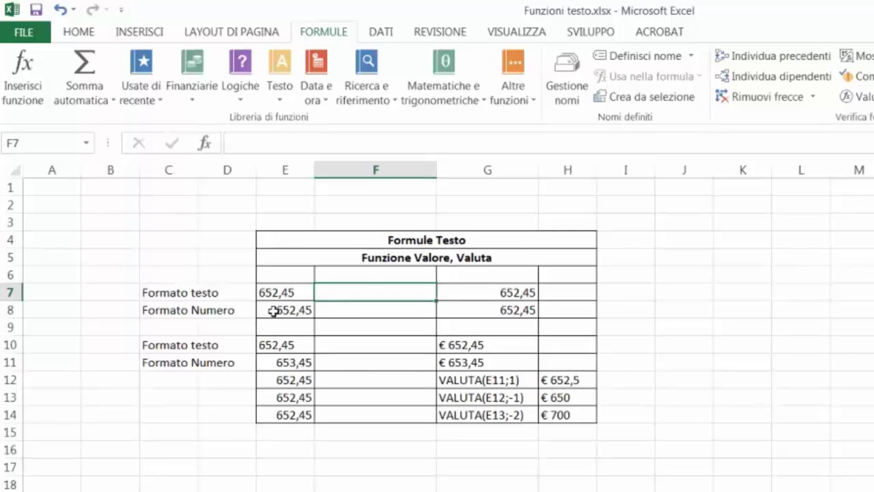
pyautogui.click(458, 291)
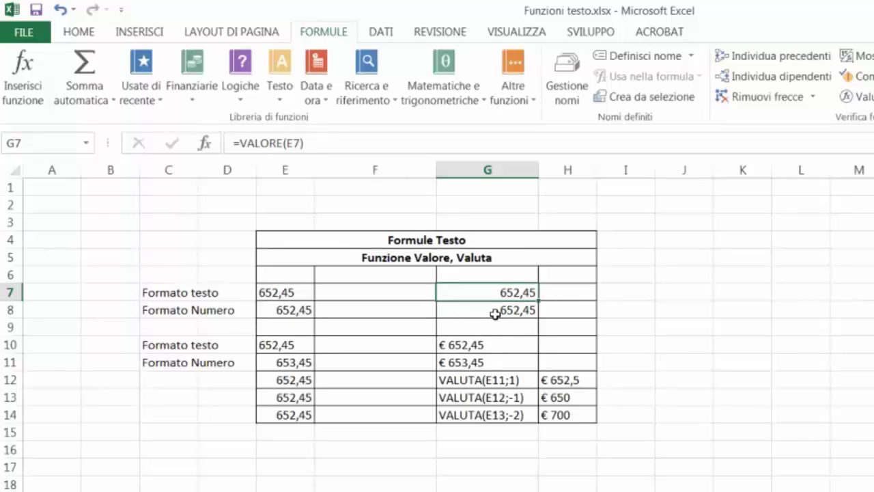
pyautogui.click(391, 344)
pyautogui.click(476, 345)
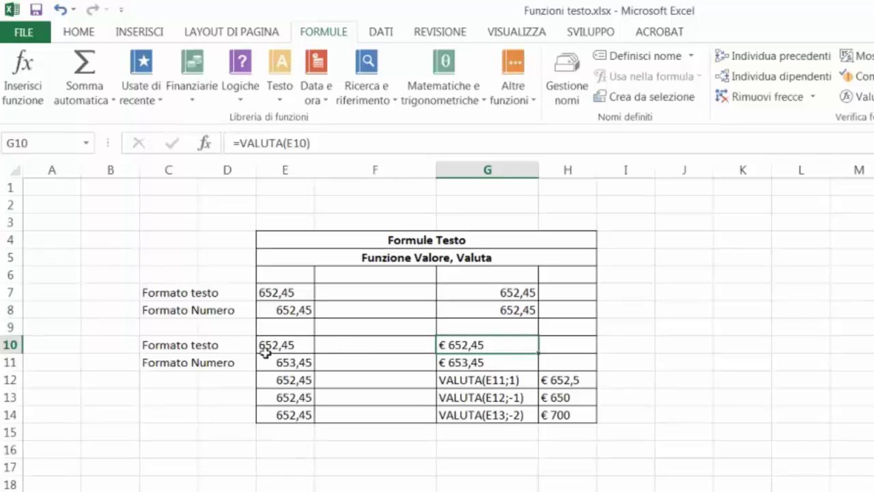
pyautogui.click(486, 365)
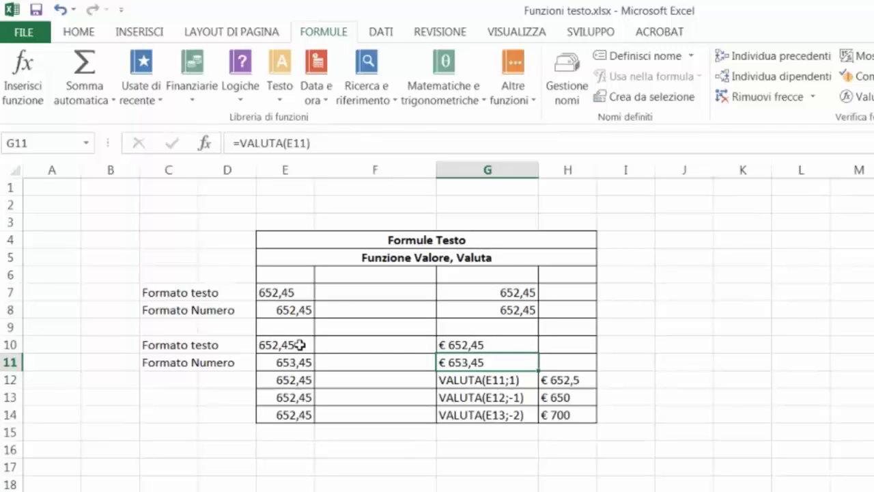
pyautogui.click(300, 344)
pyautogui.click(476, 346)
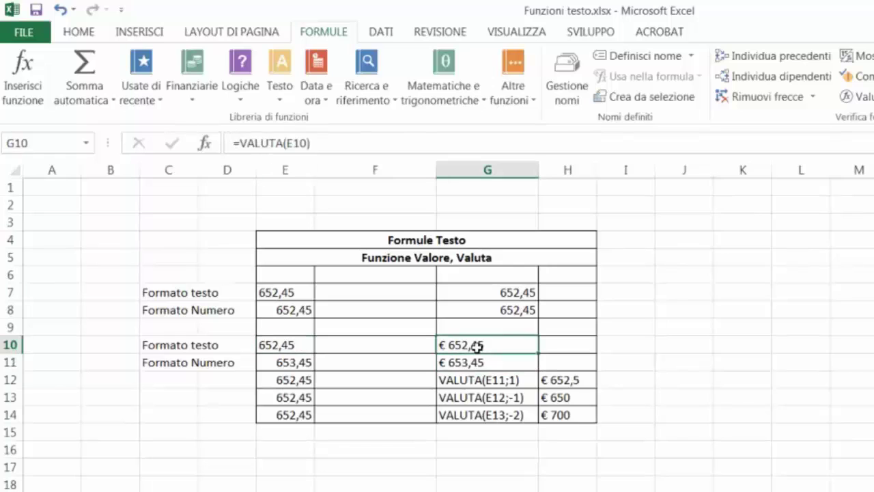
pyautogui.click(308, 363)
pyautogui.click(495, 364)
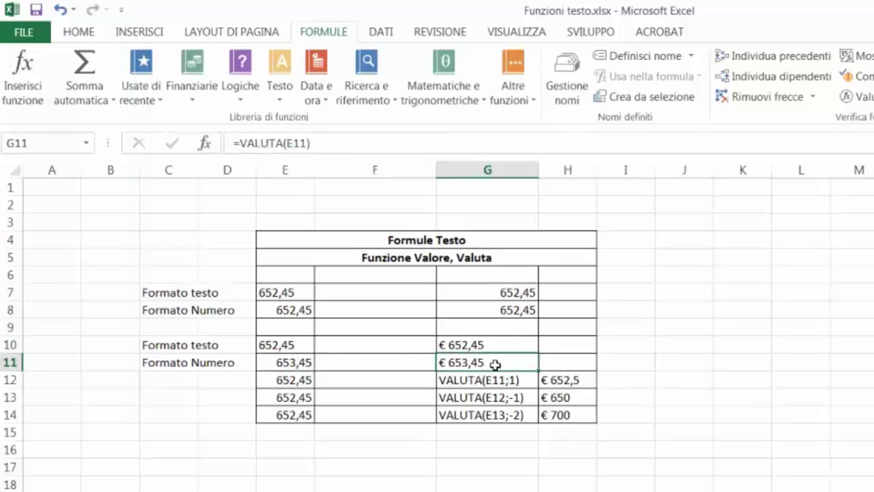
pyautogui.press('Down')
pyautogui.press('Down')
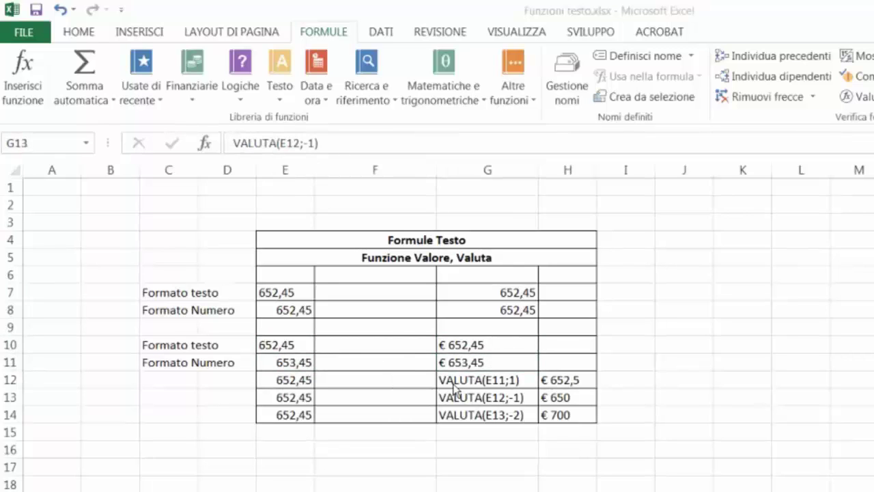
pyautogui.click(413, 382)
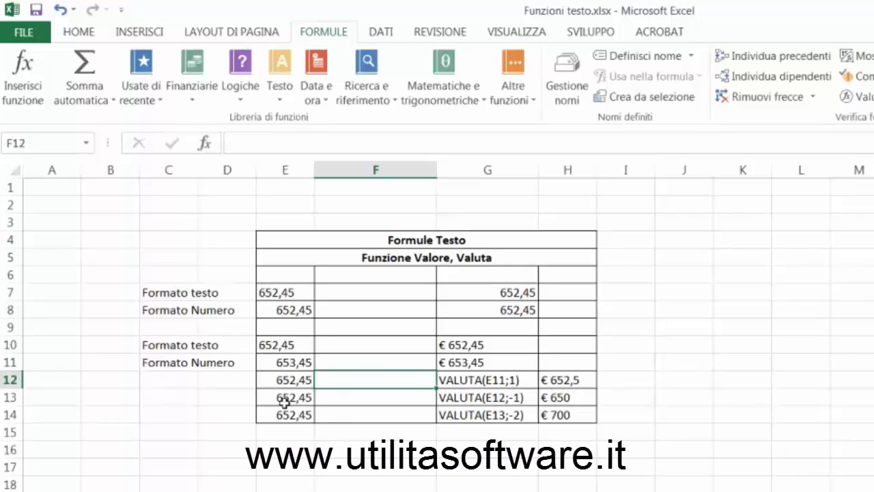
pyautogui.click(457, 470)
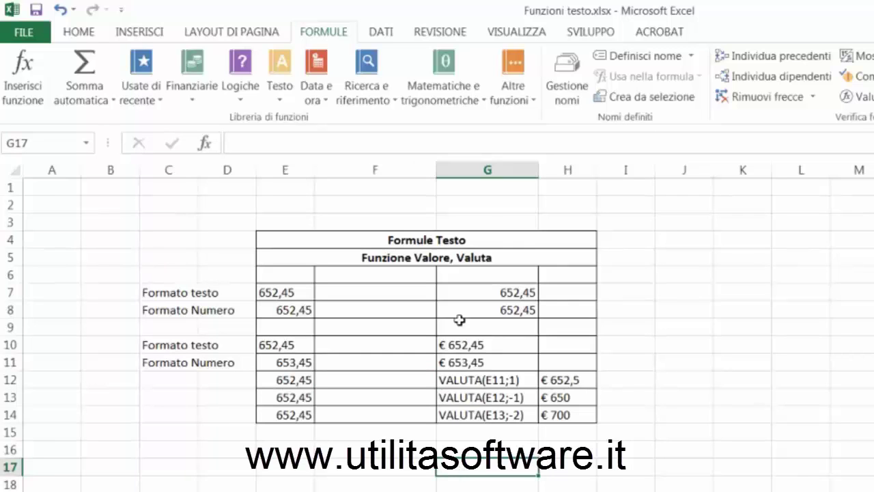
pyautogui.click(286, 74)
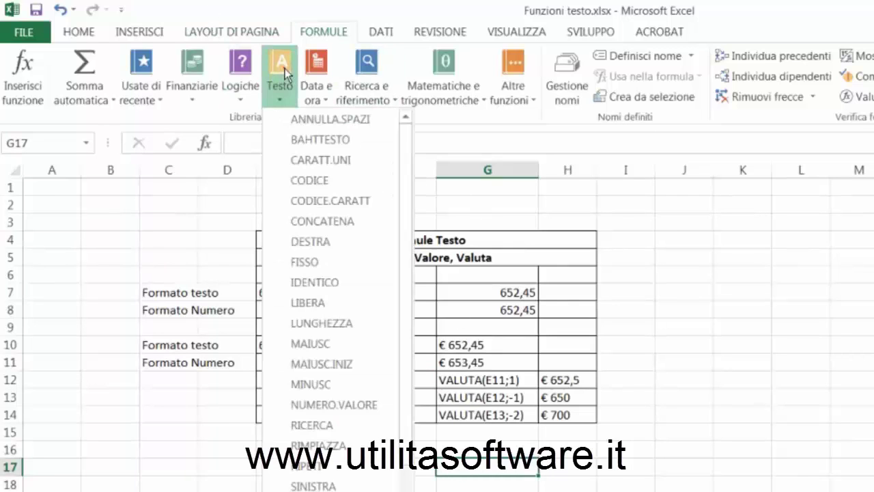
pyautogui.press('Escape')
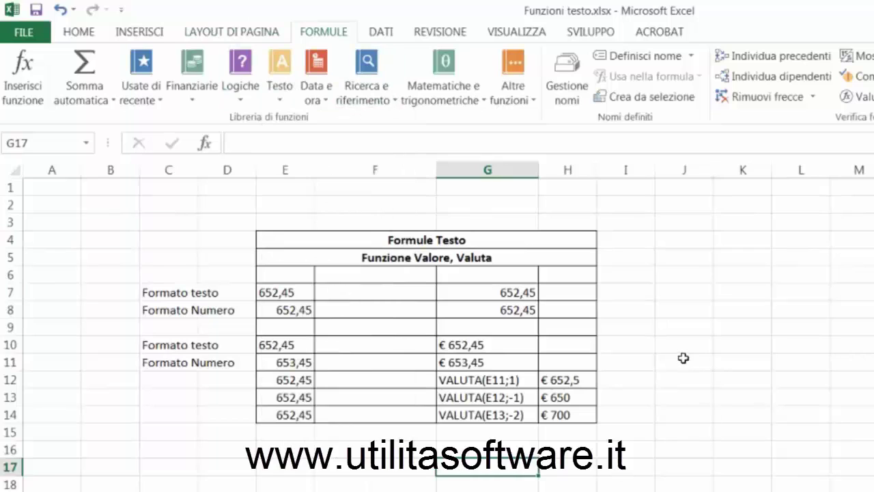
pyautogui.click(683, 357)
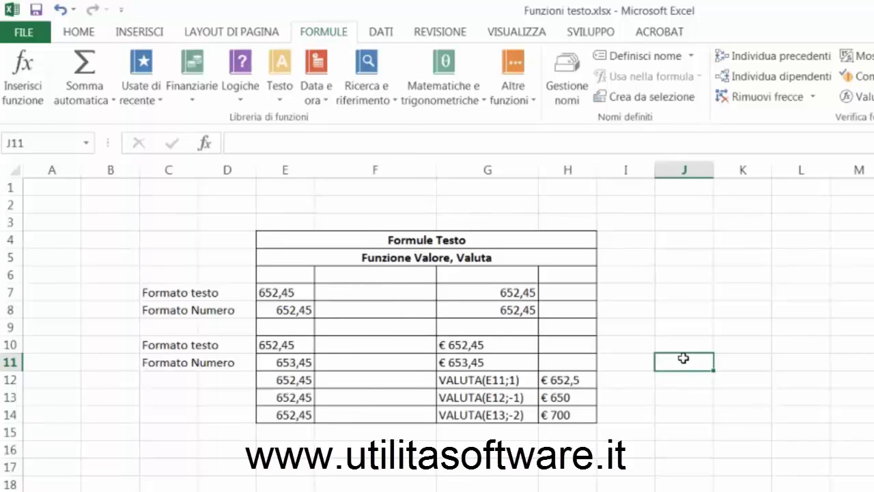